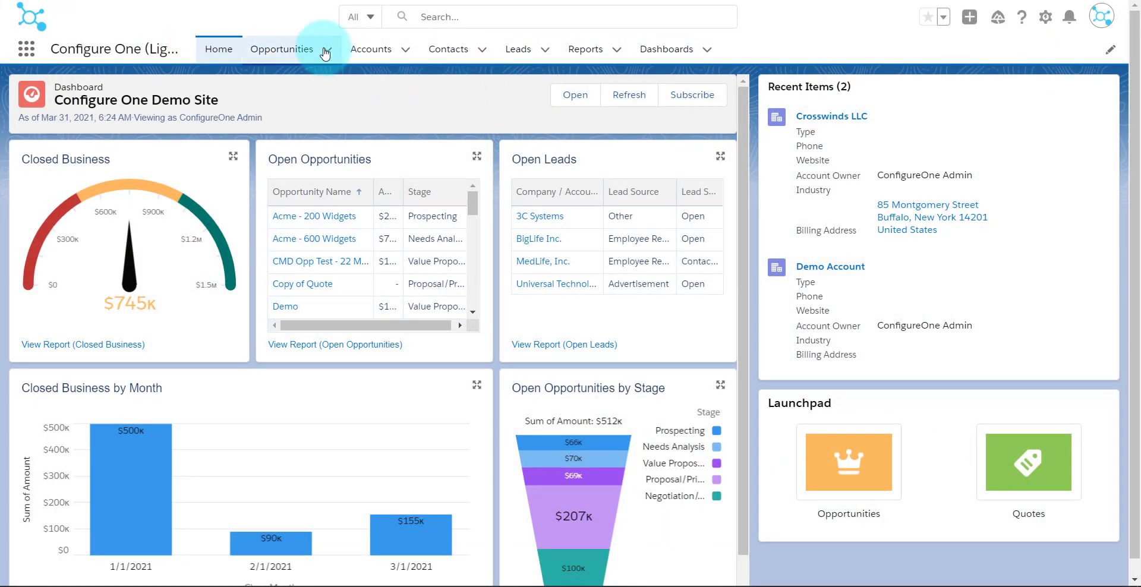
Step: Fill in a new opportunity named 'Truck for Crosswinds' (Crosswinds LLC, 4/2/2021, Prospecting) and save it
{"action": "left_click", "coordinate": [326, 50]}
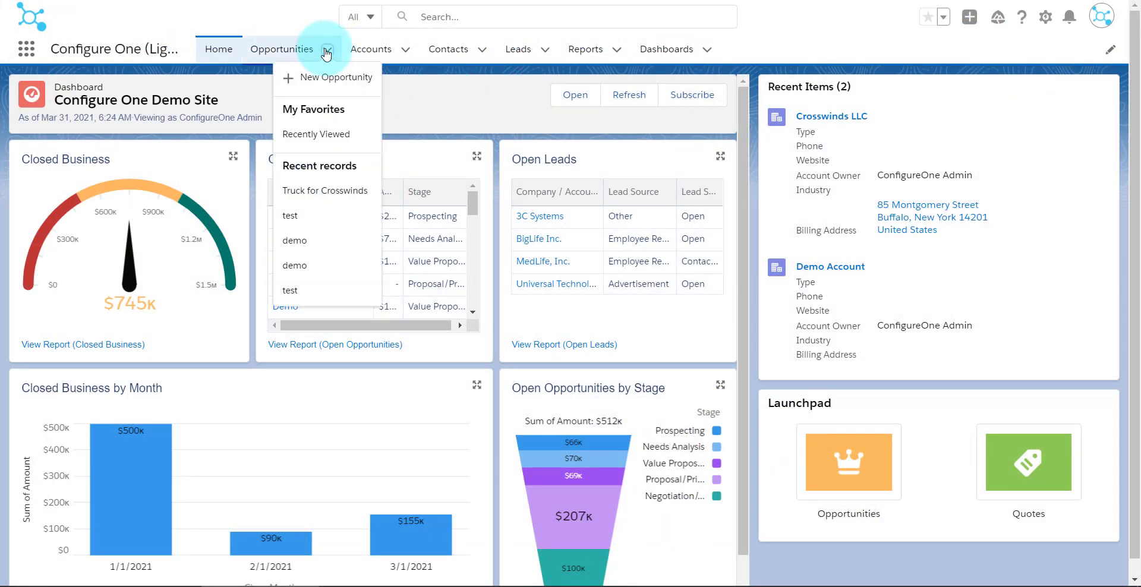
{"action": "left_click", "coordinate": [316, 88]}
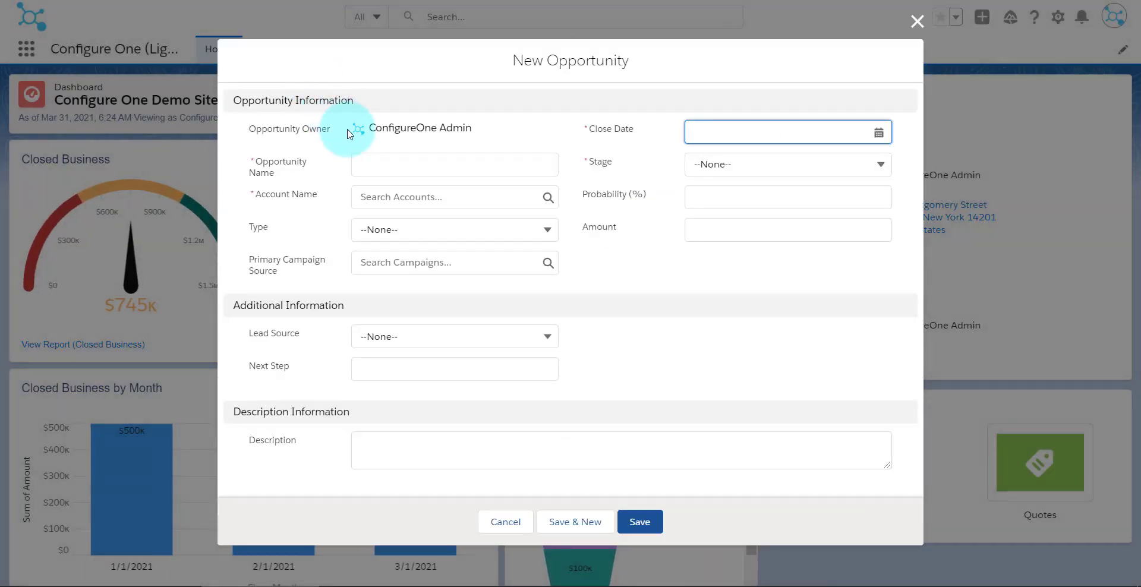
{"action": "left_click", "coordinate": [373, 169]}
{"action": "type", "text": "Truck for Crosswinds"}
{"action": "left_click", "coordinate": [382, 229]}
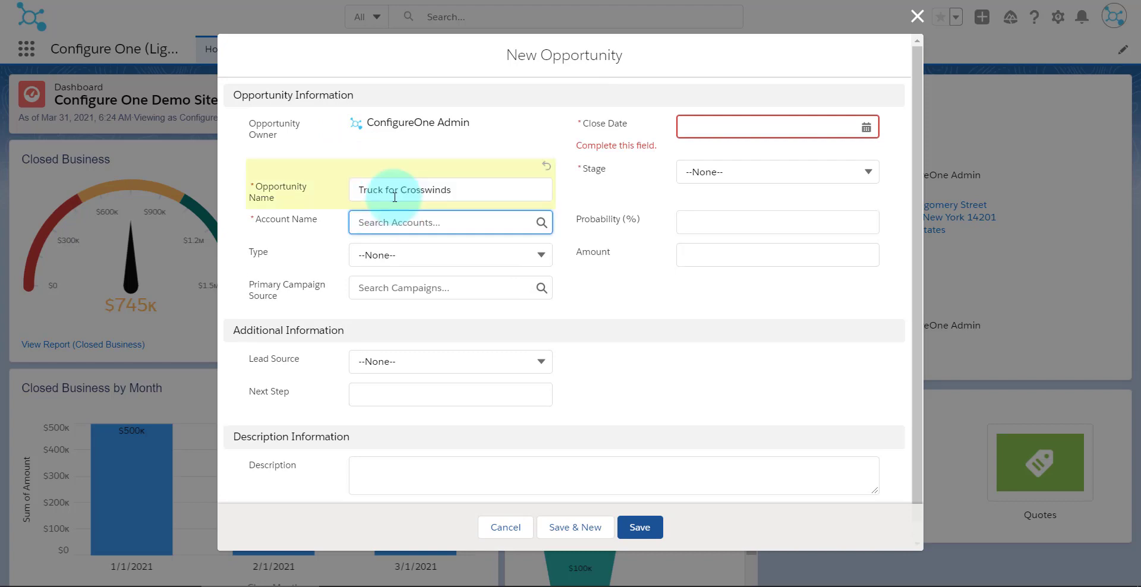
{"action": "type", "text": "Cro"}
{"action": "left_click", "coordinate": [416, 263]}
{"action": "left_click", "coordinate": [753, 132]}
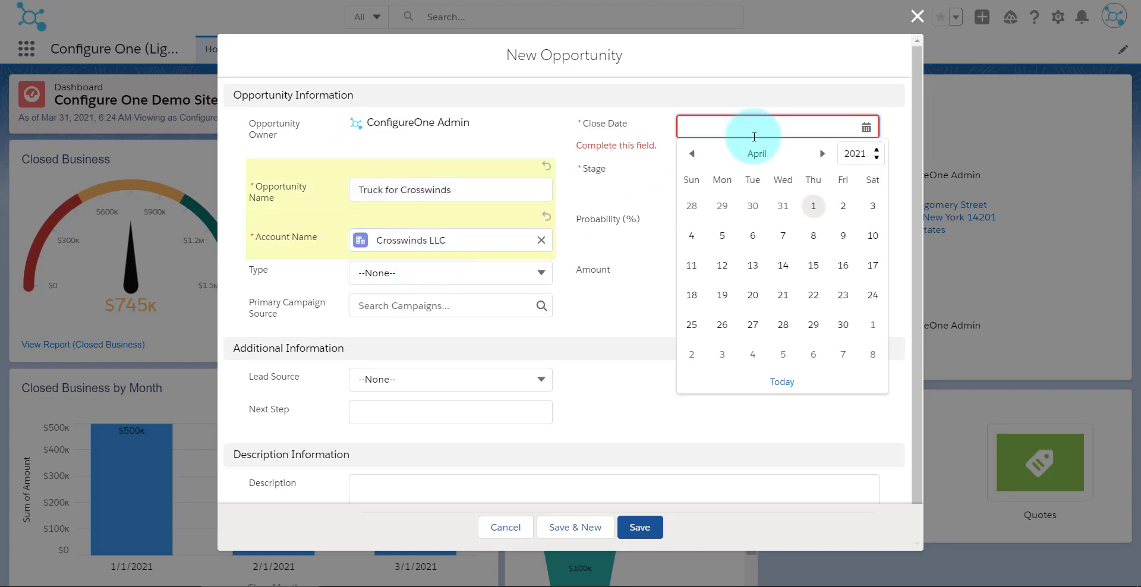
{"action": "left_click", "coordinate": [838, 206]}
{"action": "left_click", "coordinate": [794, 180]}
{"action": "left_click", "coordinate": [781, 229]}
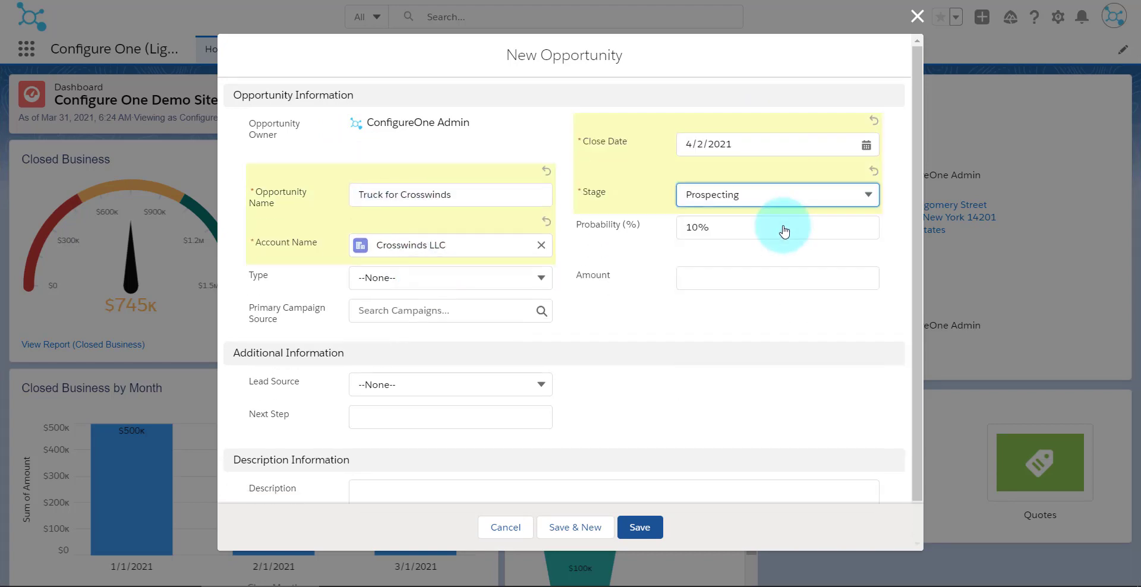
{"action": "left_click", "coordinate": [642, 527]}
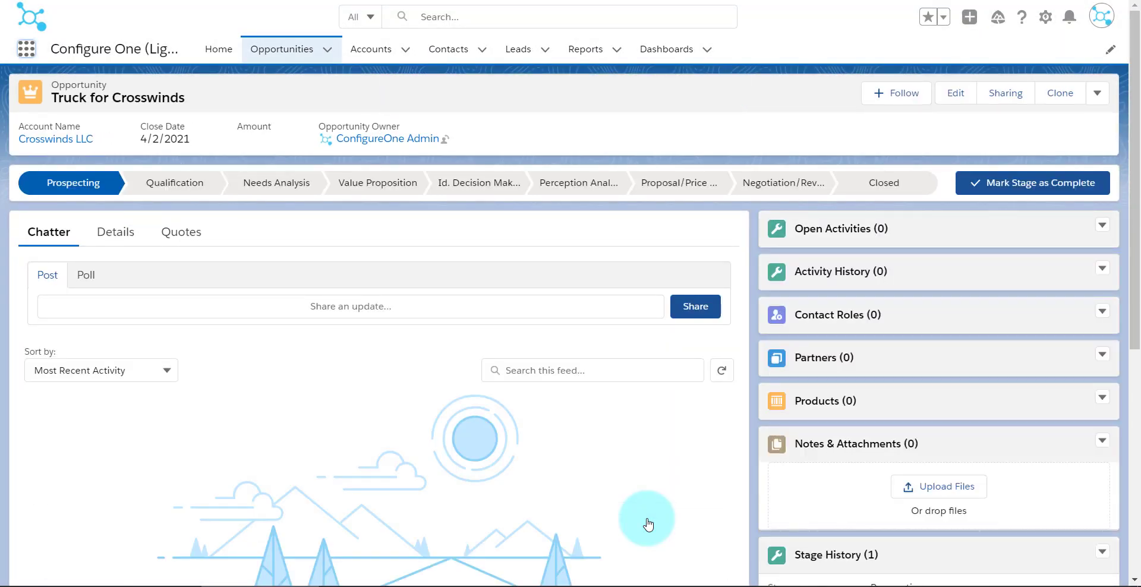
Step: Find quote Q-12420 by searching 'Q-124', attach it, then remove it again
{"action": "left_click", "coordinate": [184, 233]}
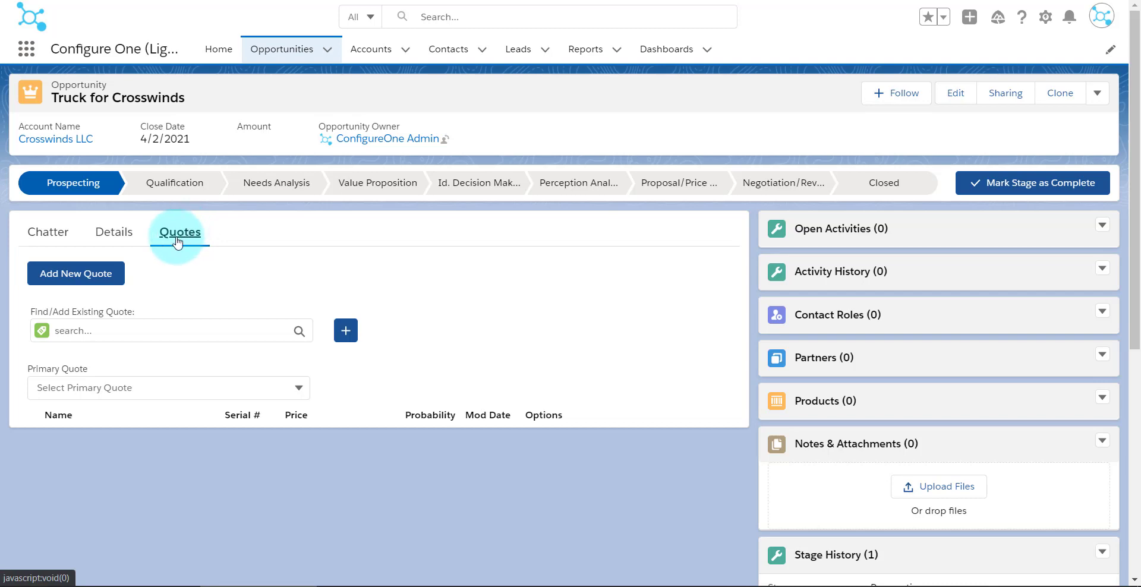
{"action": "left_click", "coordinate": [162, 330]}
{"action": "type", "text": "Q-124"}
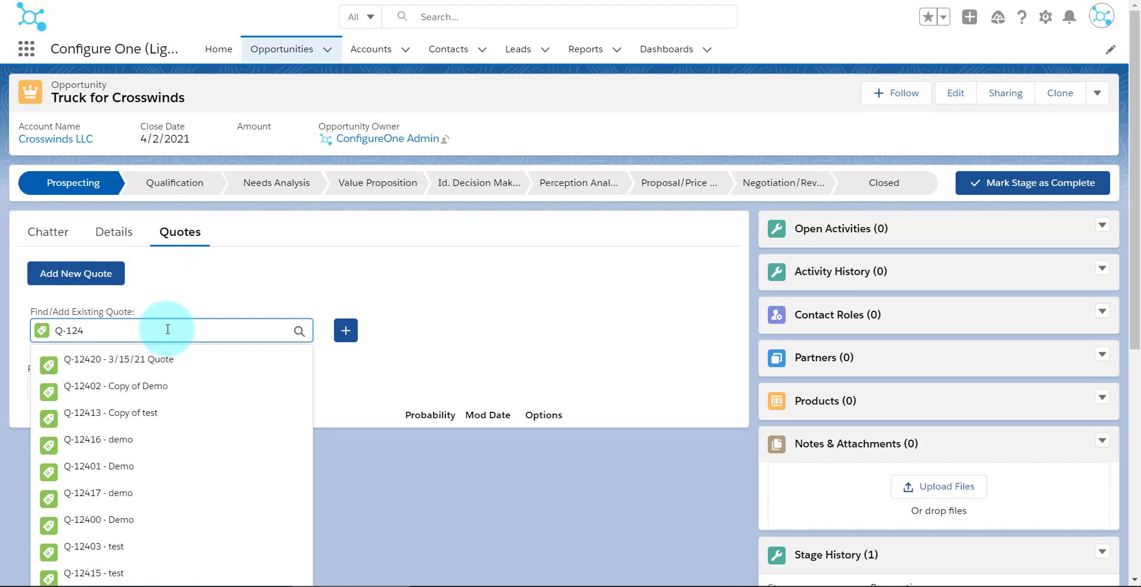
{"action": "left_click", "coordinate": [156, 366]}
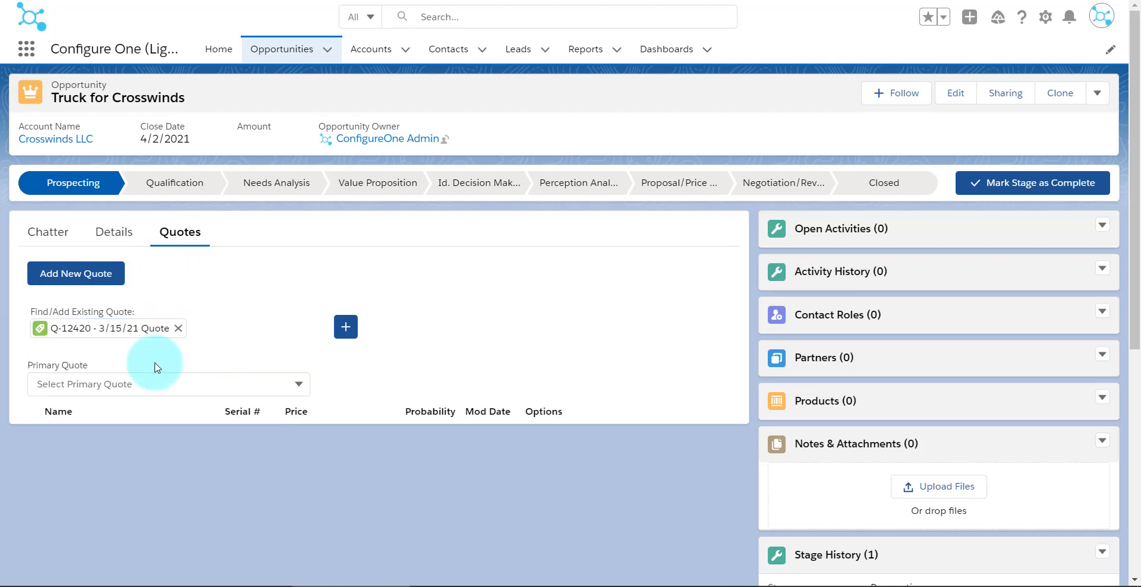
{"action": "left_click", "coordinate": [352, 335]}
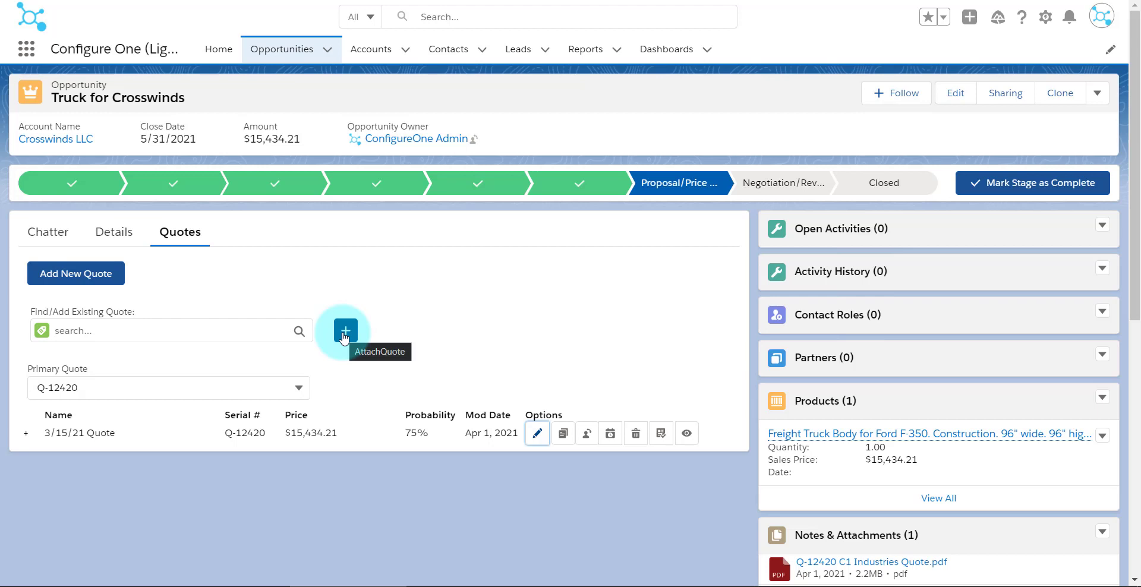
{"action": "left_click", "coordinate": [634, 439]}
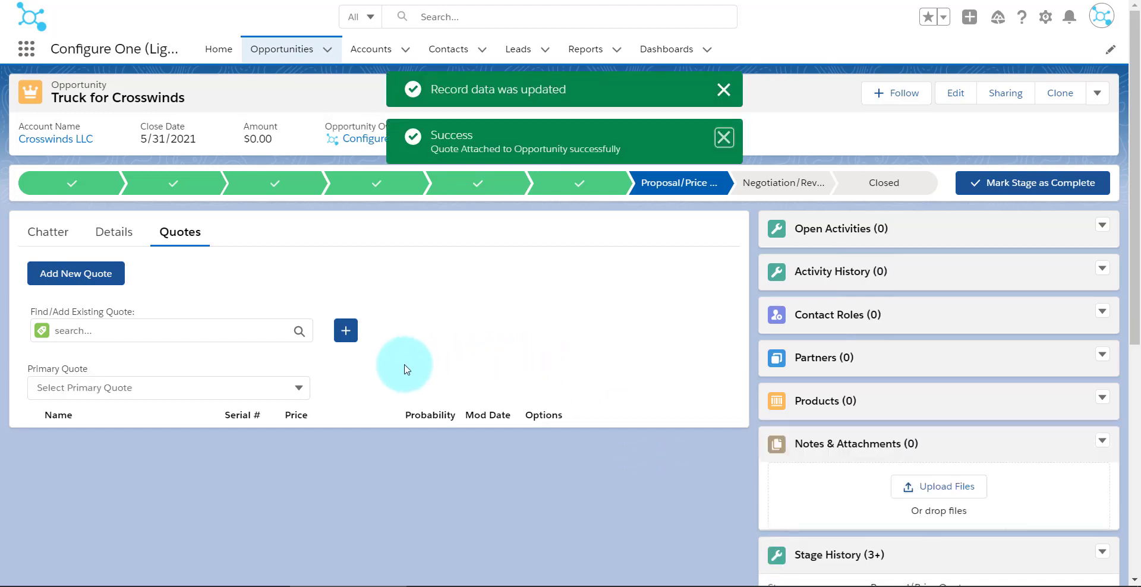
Step: Add new quote Q-12421, review its Crosswinds LLC customer properties, and return to line items
{"action": "left_click", "coordinate": [94, 274]}
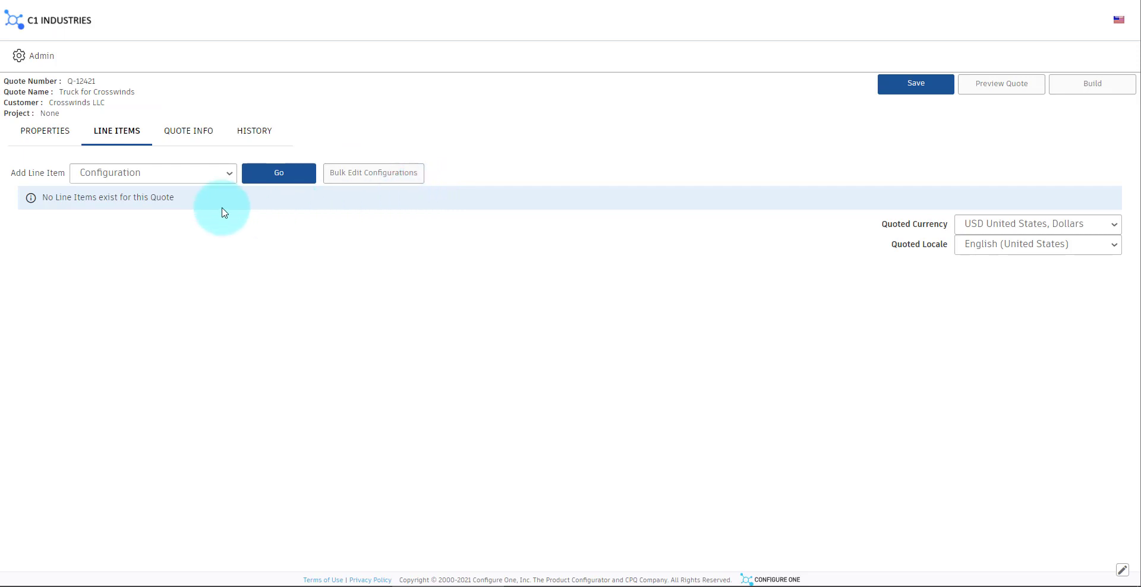
{"action": "left_click", "coordinate": [43, 139]}
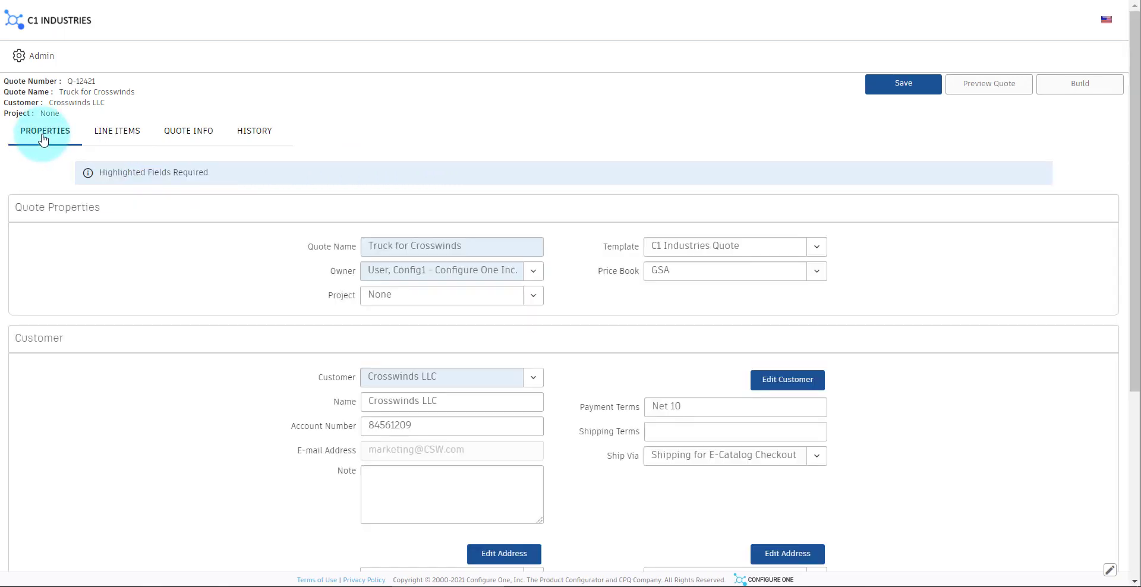
{"action": "scroll", "coordinate": [44, 138], "scroll_direction": "down", "scroll_amount": 3}
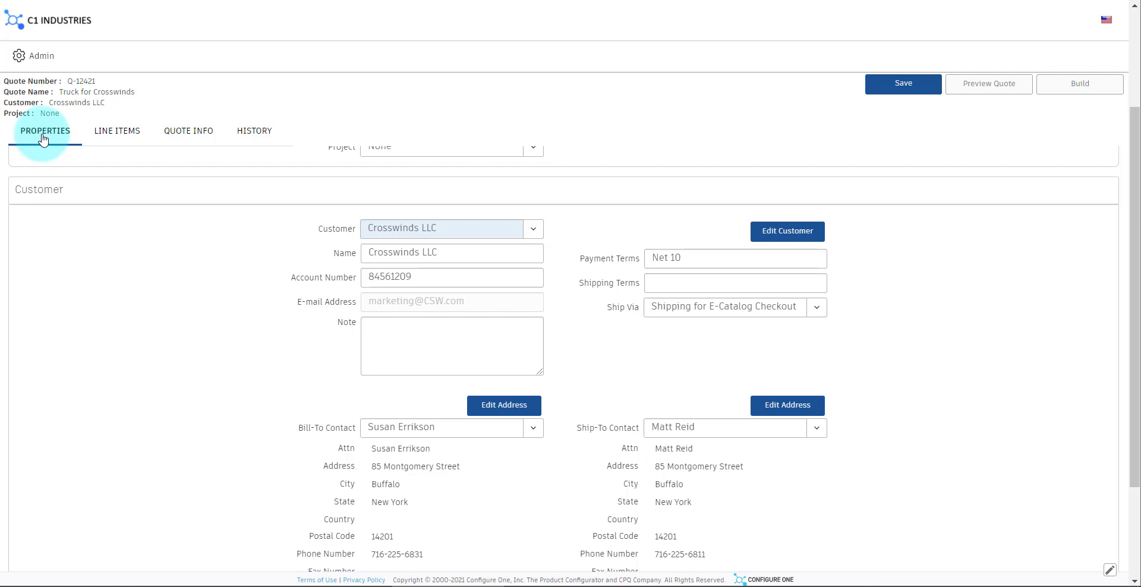
{"action": "left_click", "coordinate": [44, 138]}
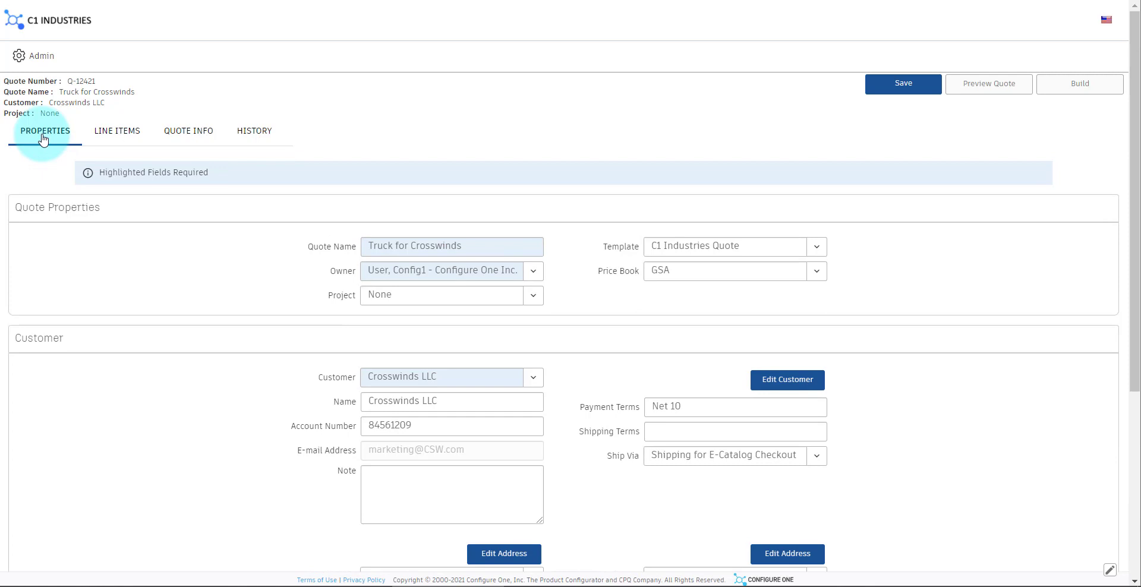
{"action": "left_click", "coordinate": [105, 138]}
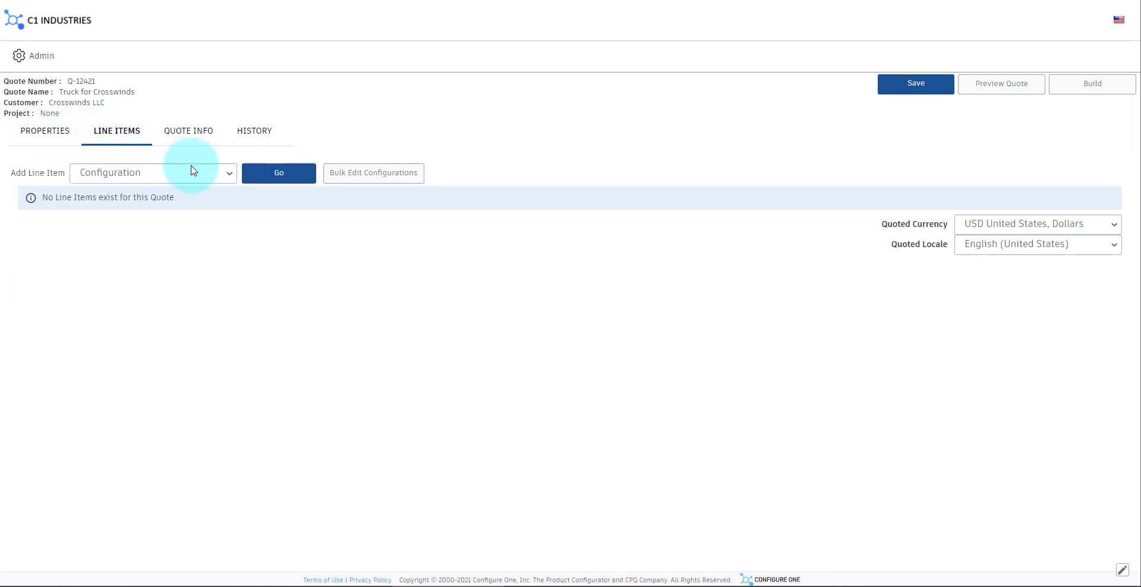
Step: Start a new truck body configuration for General Service use in Oak Brook, Illinois
{"action": "left_click", "coordinate": [258, 180]}
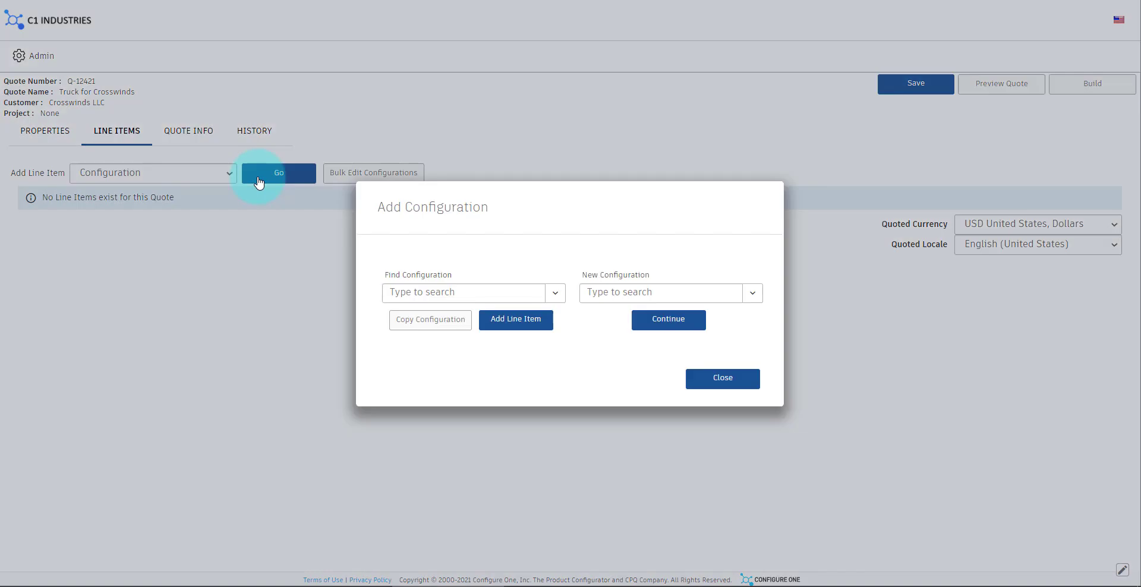
{"action": "left_click", "coordinate": [683, 322]}
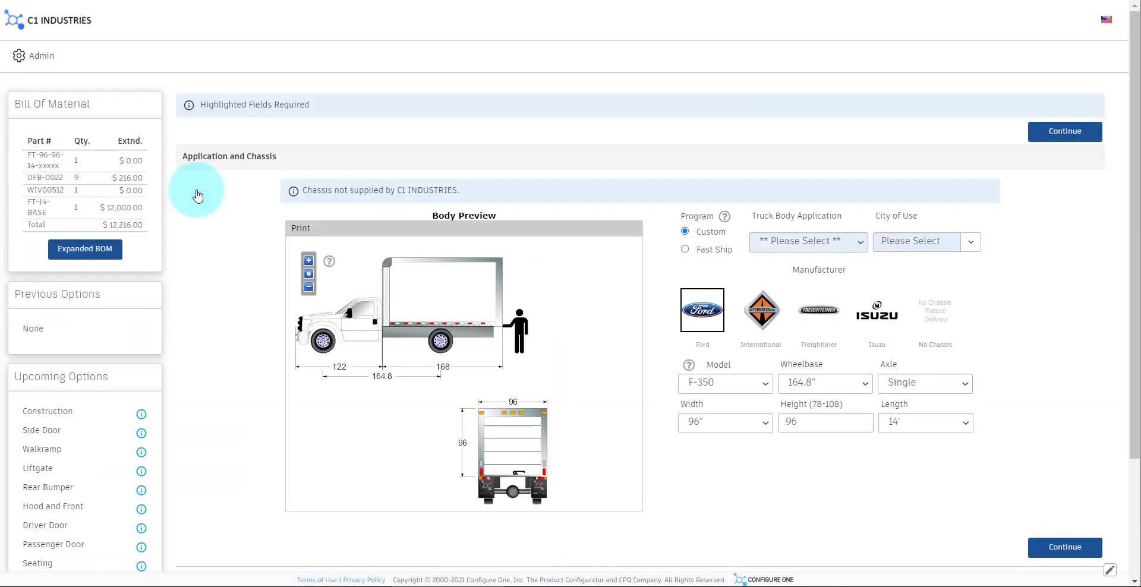
{"action": "left_click", "coordinate": [820, 241]}
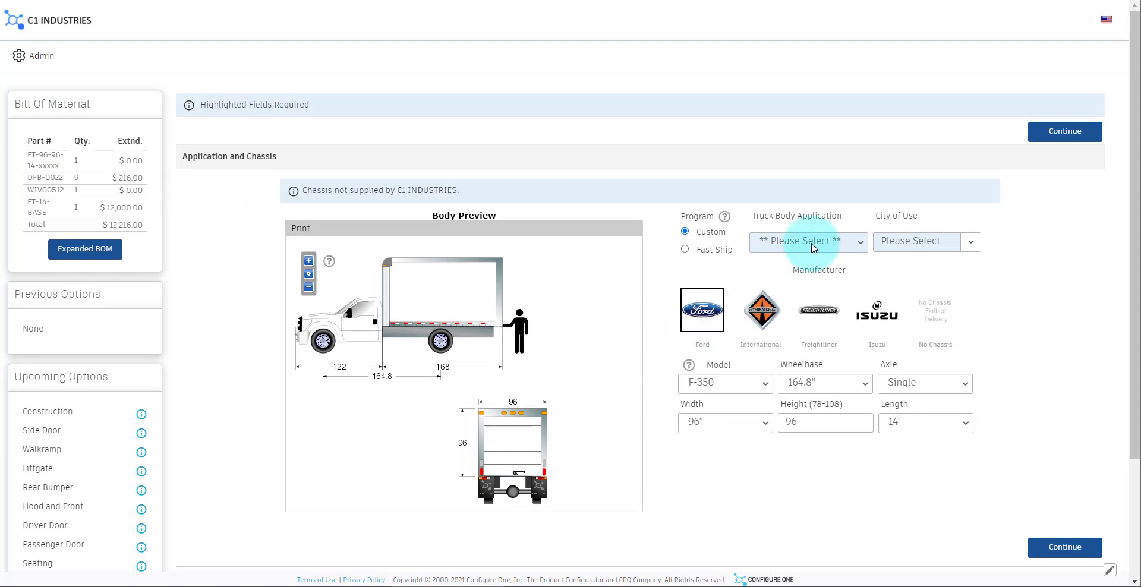
{"action": "left_click", "coordinate": [806, 270]}
{"action": "left_click", "coordinate": [903, 242]}
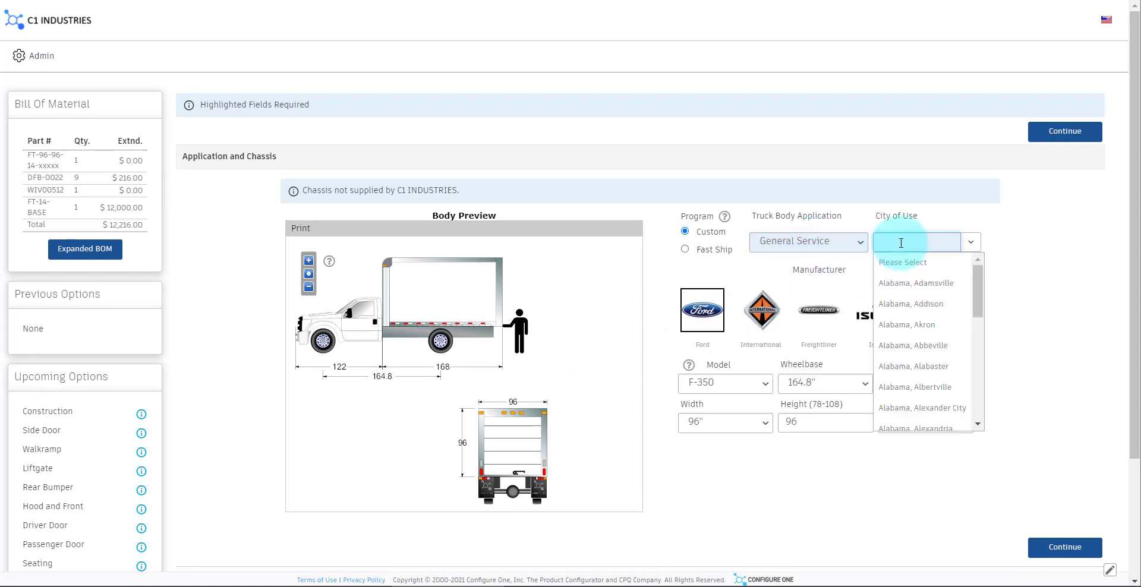
{"action": "type", "text": "oak brook"}
{"action": "left_click", "coordinate": [909, 262]}
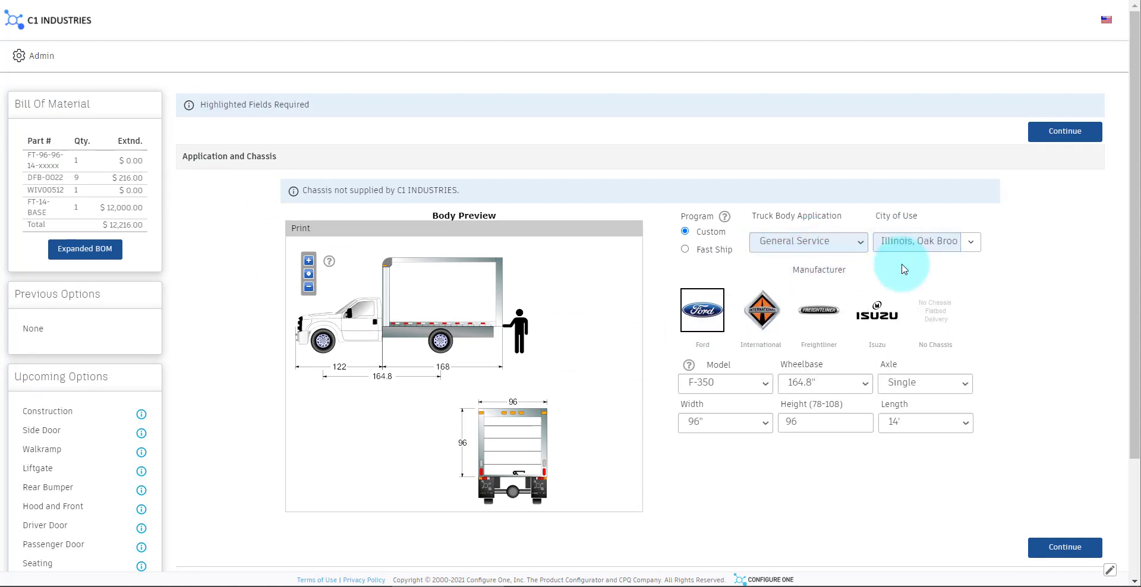
Step: Set Freightliner chassis, width 102", height 100, length 16', wheelbase 242", tandem axle
{"action": "left_click", "coordinate": [816, 309]}
{"action": "left_click", "coordinate": [737, 422]}
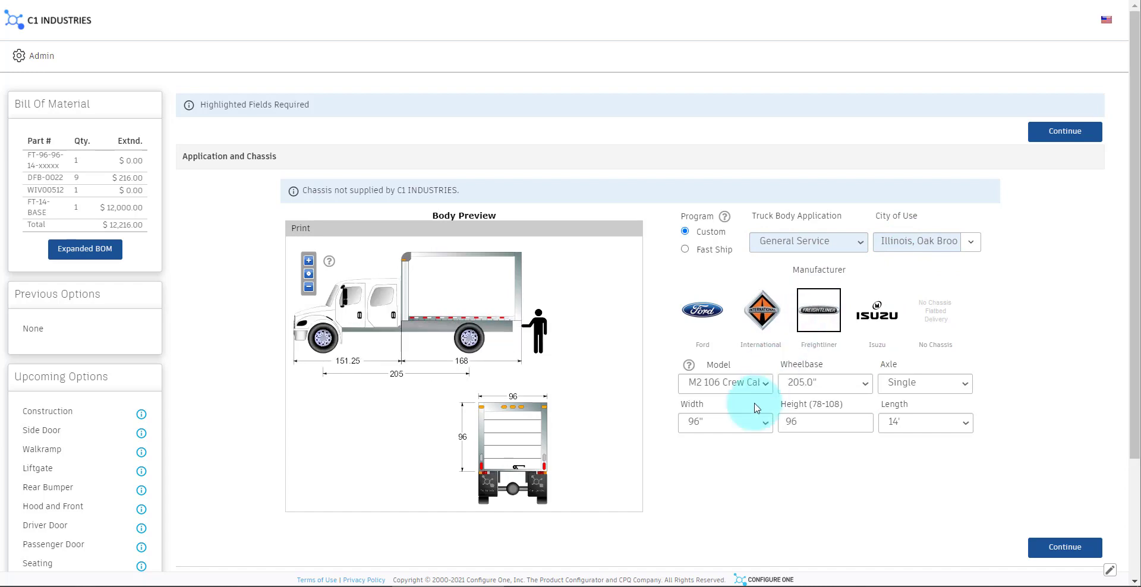
{"action": "left_click", "coordinate": [720, 474]}
{"action": "left_click", "coordinate": [807, 424]}
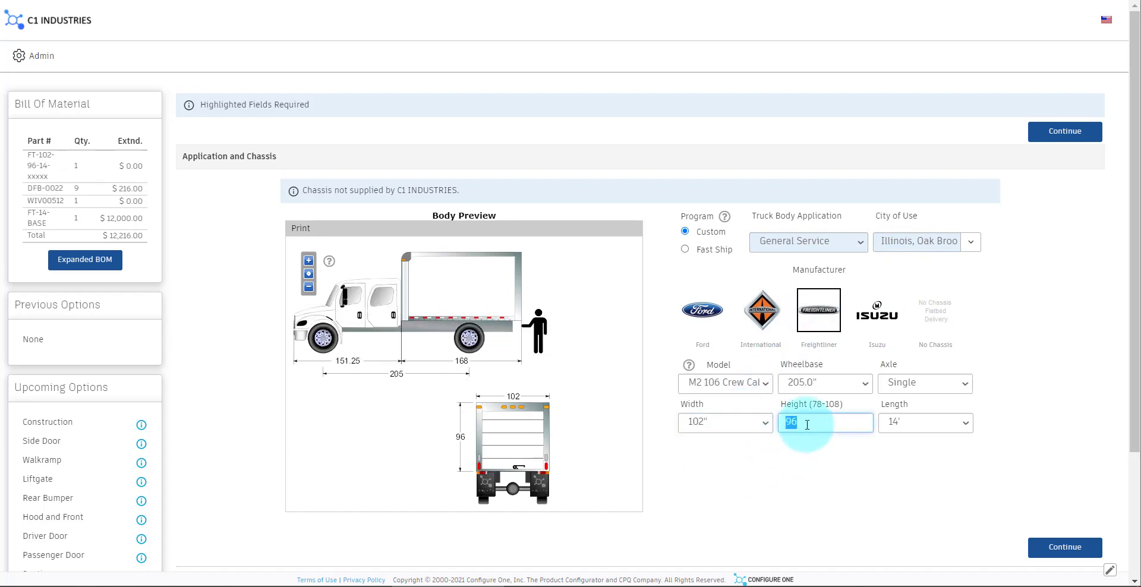
{"action": "type", "text": "100"}
{"action": "left_click", "coordinate": [928, 423]}
{"action": "left_click", "coordinate": [918, 473]}
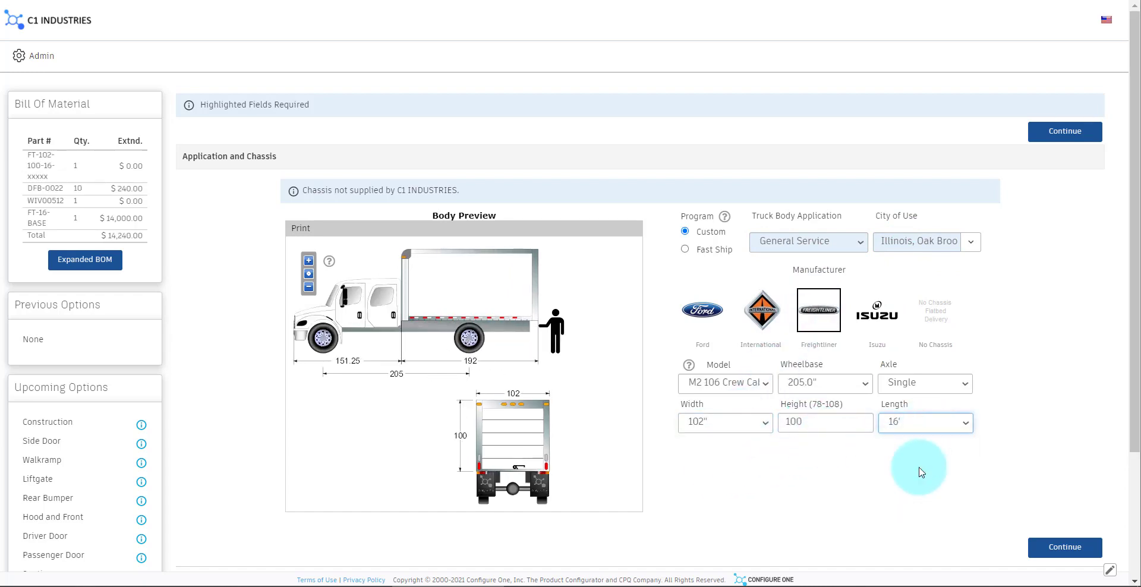
{"action": "left_click", "coordinate": [841, 383]}
{"action": "left_click", "coordinate": [811, 475]}
{"action": "left_click", "coordinate": [917, 383]}
{"action": "left_click", "coordinate": [920, 416]}
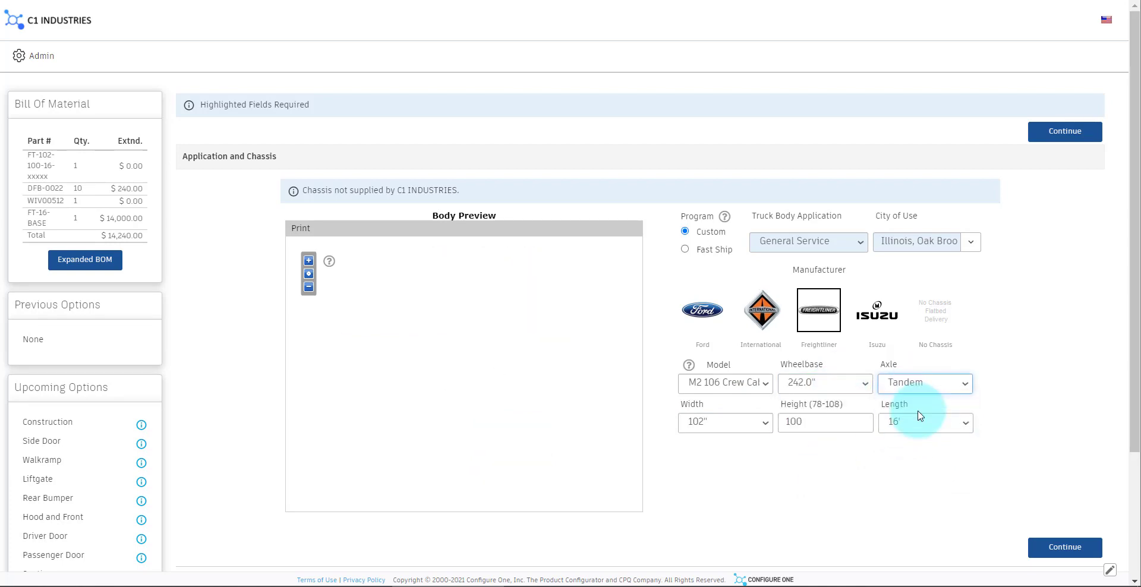
Step: On the Construction step, paint the body Blue and choose a Three Panel Swing rear door
{"action": "left_click", "coordinate": [1060, 131]}
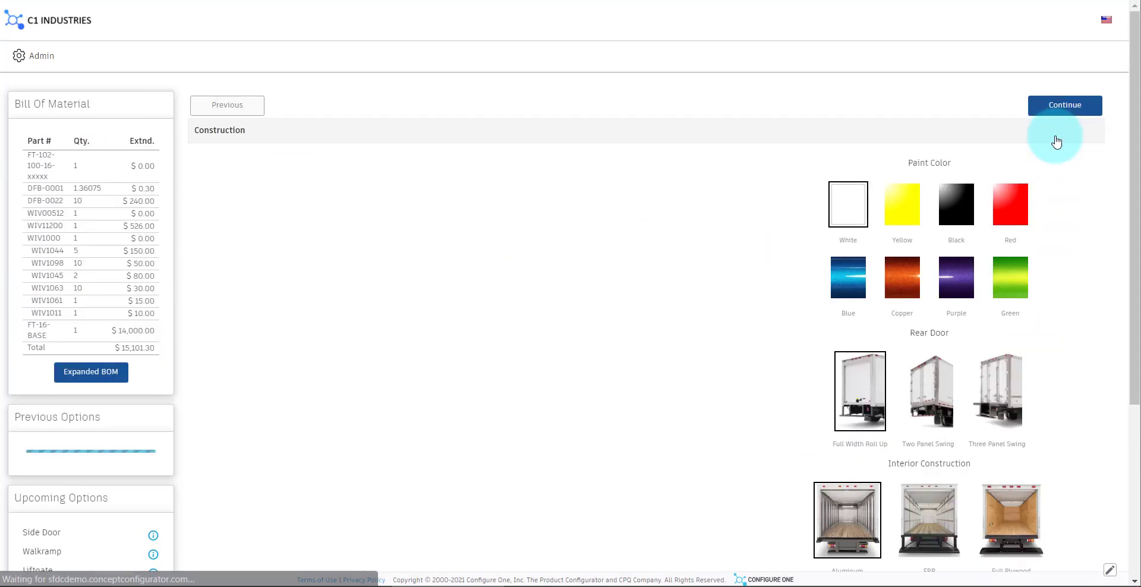
{"action": "scroll", "coordinate": [1057, 139], "scroll_direction": "down", "scroll_amount": 3}
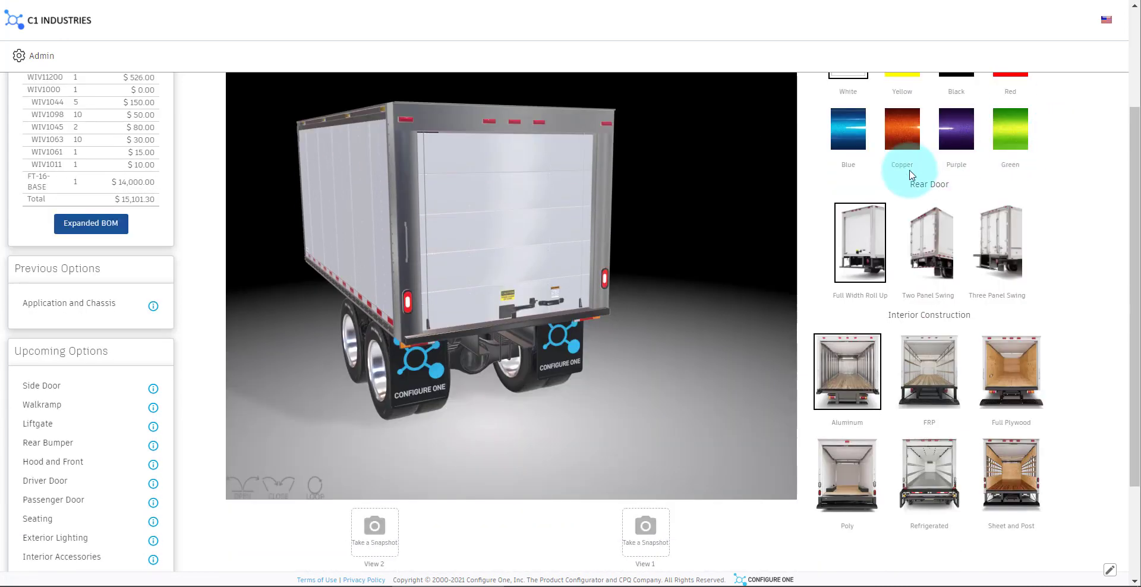
{"action": "left_click", "coordinate": [848, 128]}
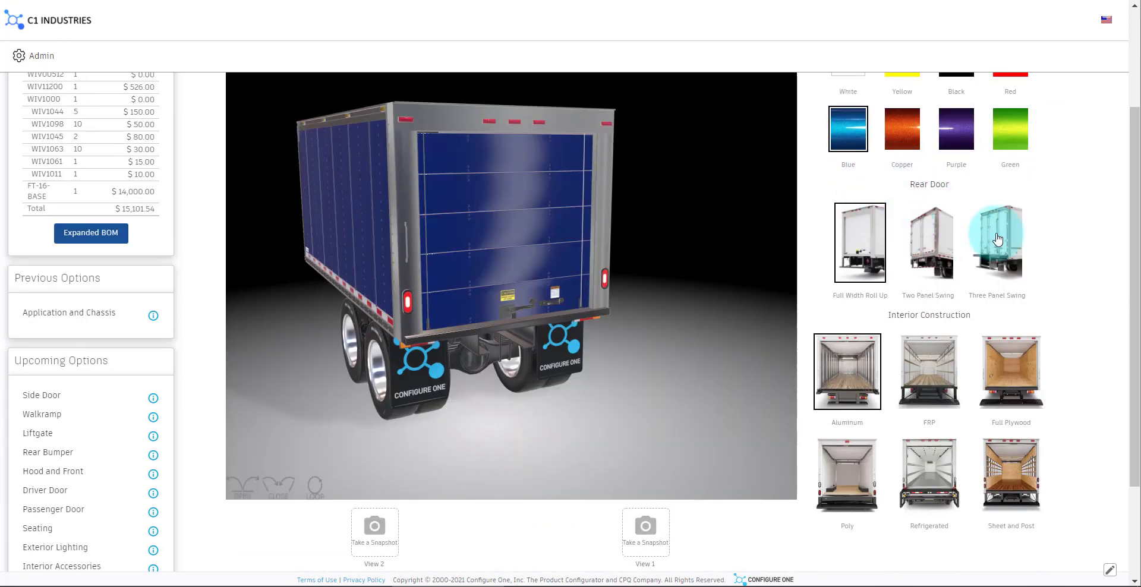
{"action": "left_click", "coordinate": [998, 240]}
Step: Save an angled 3D view as snapshot View 2 and a straight rear view as View 1
{"action": "left_click_drag", "start_coordinate": [690, 348], "coordinate": [622, 347]}
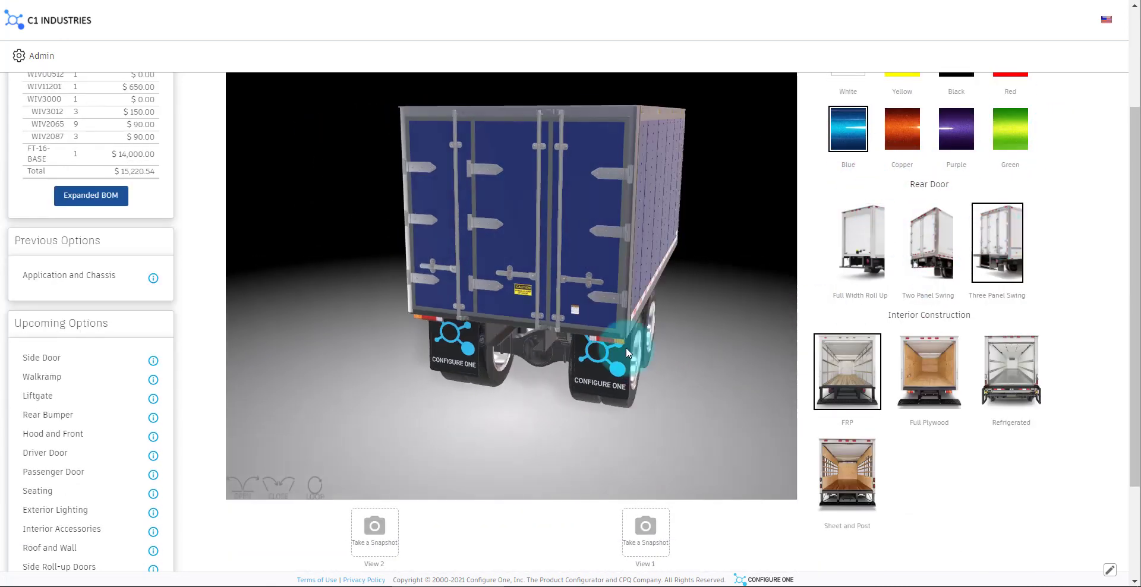
{"action": "left_click", "coordinate": [374, 535]}
{"action": "left_click", "coordinate": [409, 426]}
{"action": "left_click_drag", "start_coordinate": [410, 425], "coordinate": [456, 425]}
{"action": "left_click", "coordinate": [623, 519]}
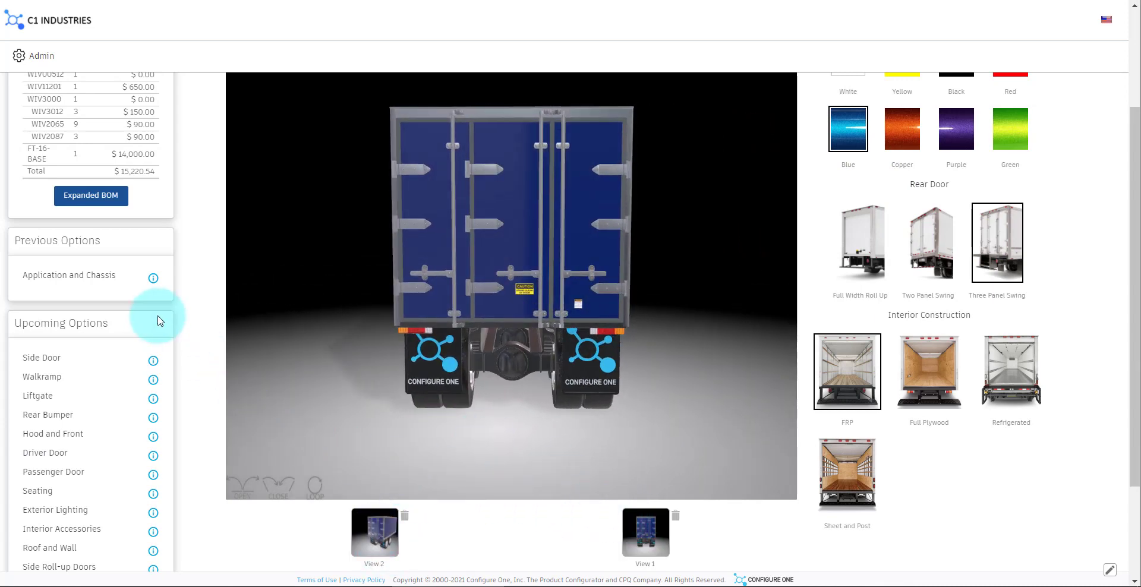
{"action": "scroll", "coordinate": [166, 320], "scroll_direction": "down", "scroll_amount": 3}
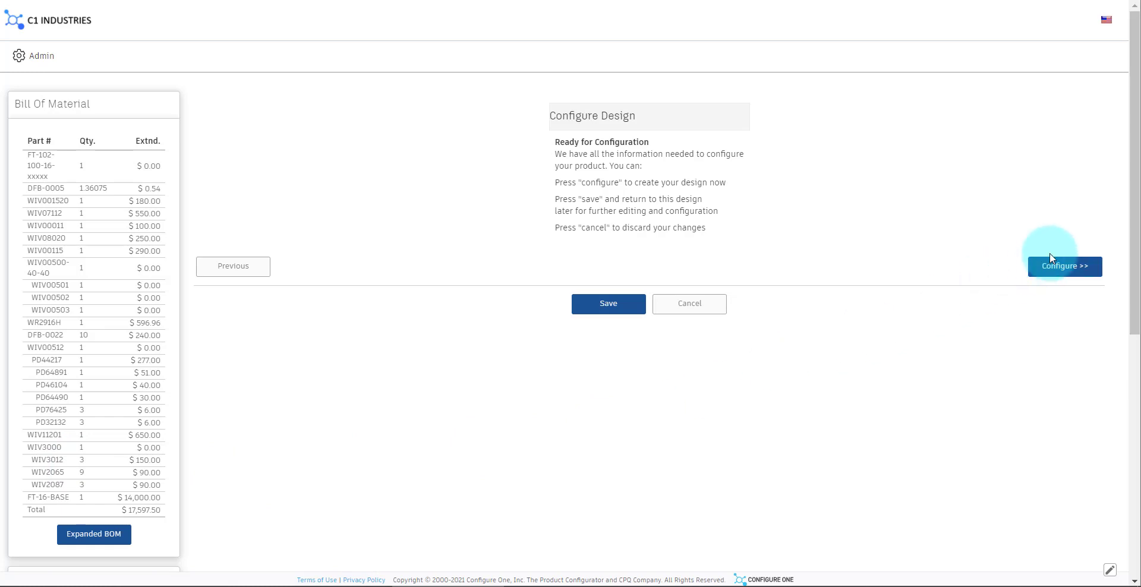
Step: Configure the truck design, then review and close the Rear Door Routing report
{"action": "left_click", "coordinate": [1051, 264]}
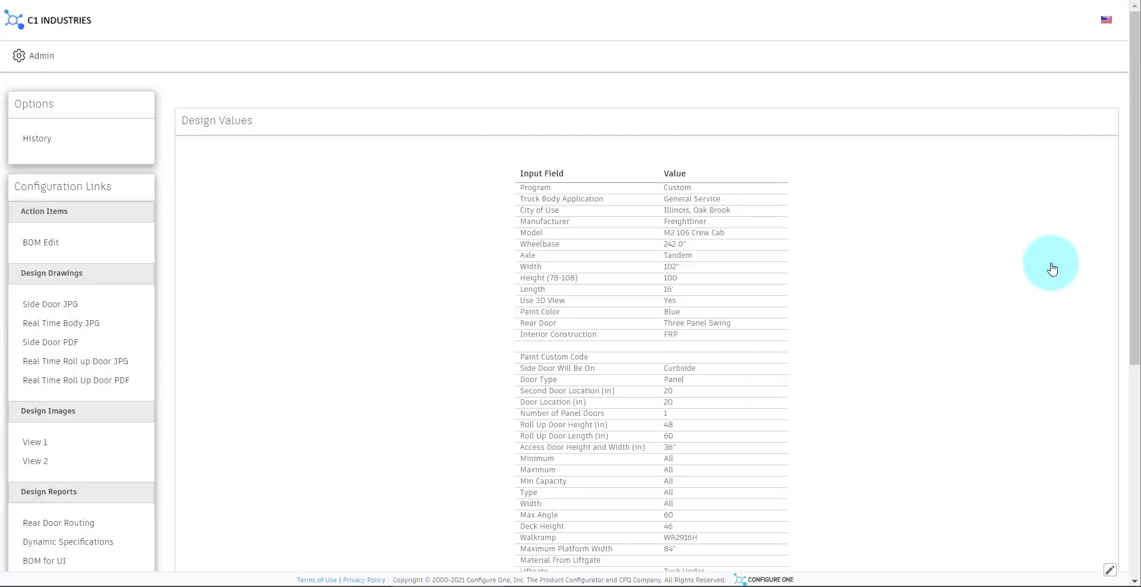
{"action": "scroll", "coordinate": [356, 374], "scroll_direction": "down", "scroll_amount": 3}
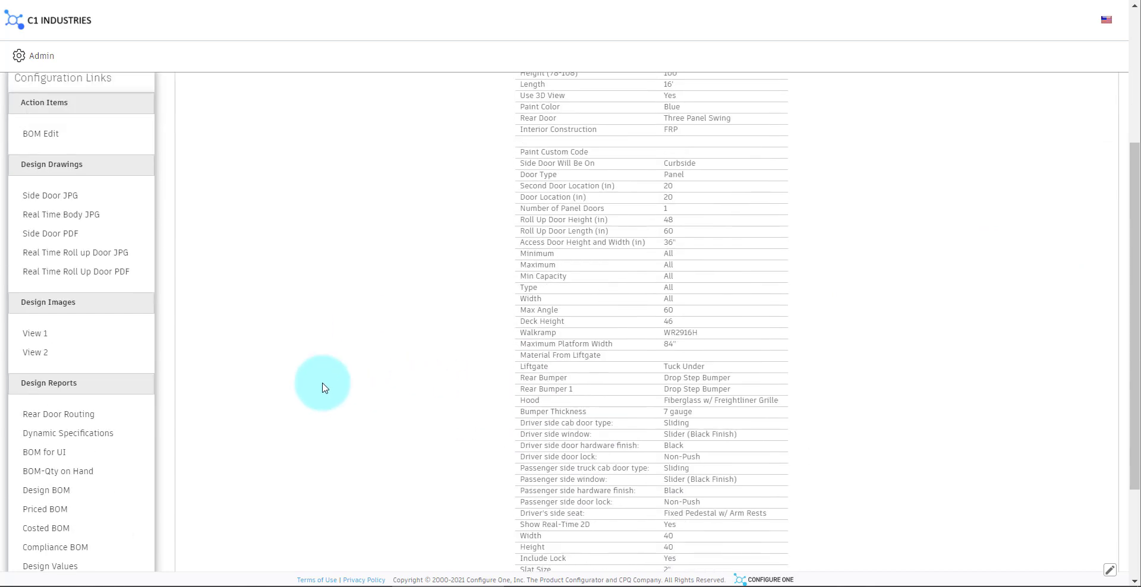
{"action": "left_click", "coordinate": [81, 421]}
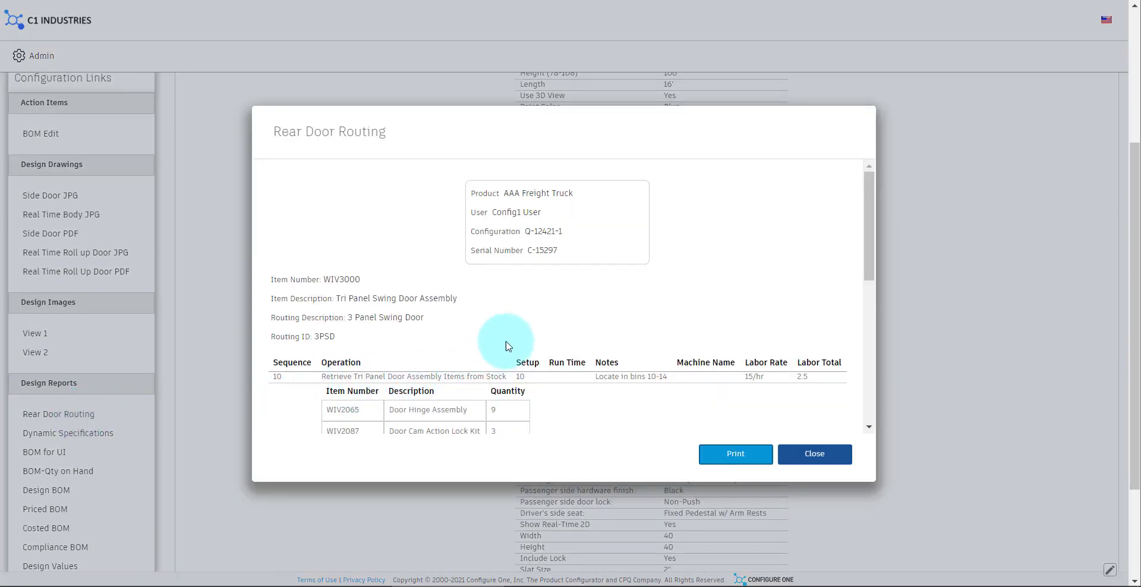
{"action": "scroll", "coordinate": [507, 347], "scroll_direction": "down", "scroll_amount": 3}
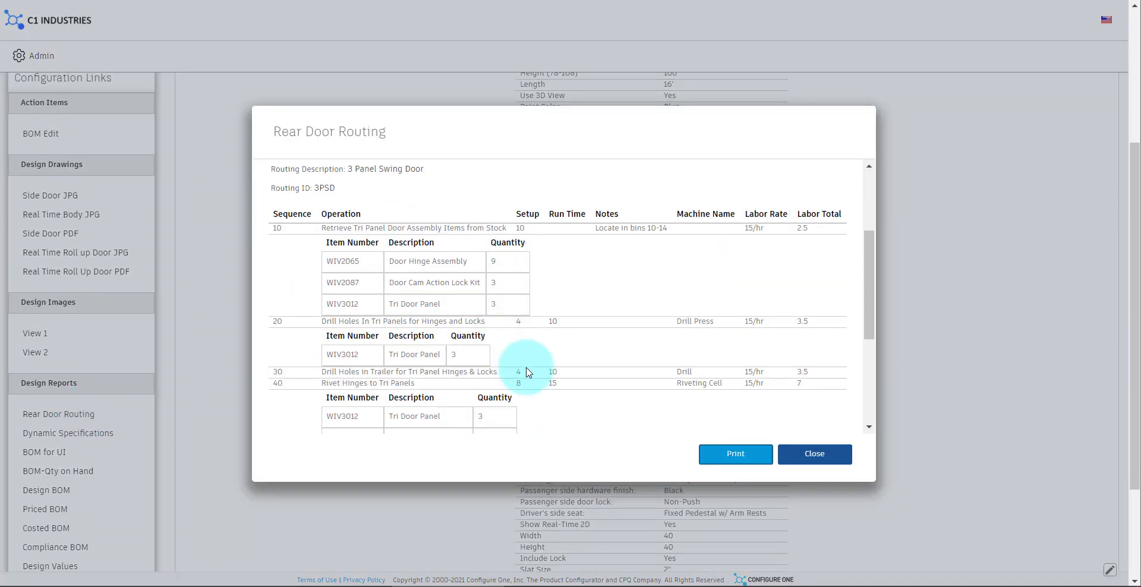
{"action": "left_click", "coordinate": [814, 454]}
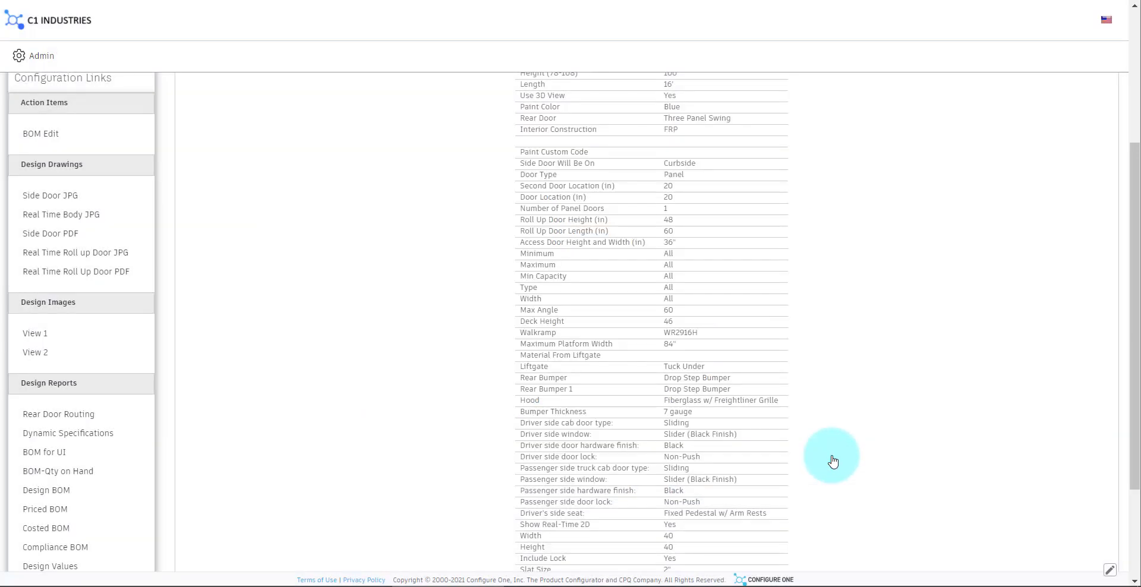
Step: Show the Design BOM listing Blue Wave Metallic Paint and Tri Panel Swing Door Assembly
{"action": "left_click", "coordinate": [57, 495]}
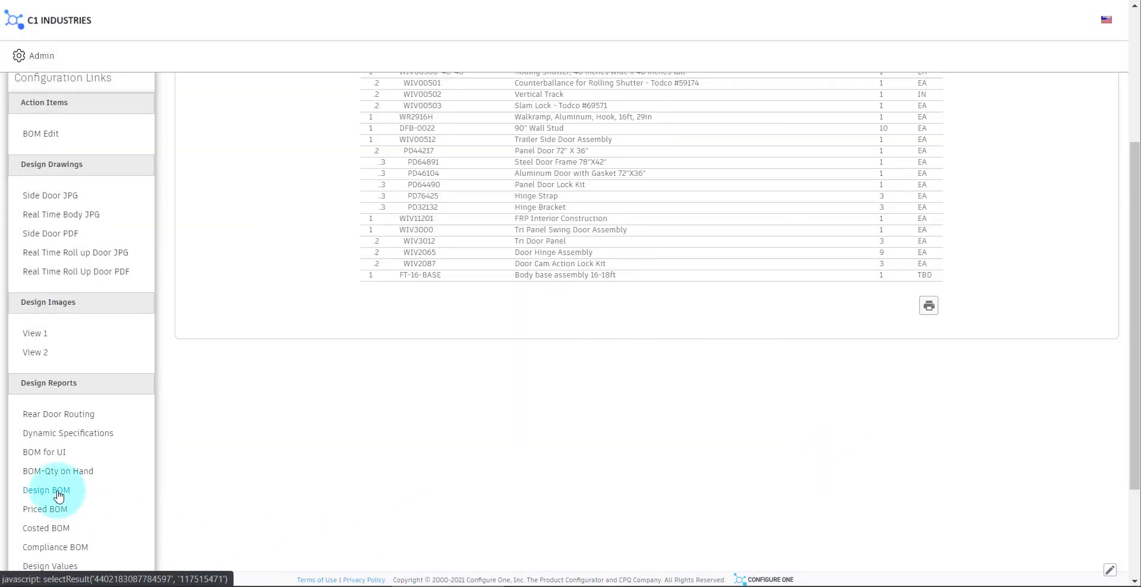
{"action": "scroll", "coordinate": [166, 492], "scroll_direction": "up", "scroll_amount": 3}
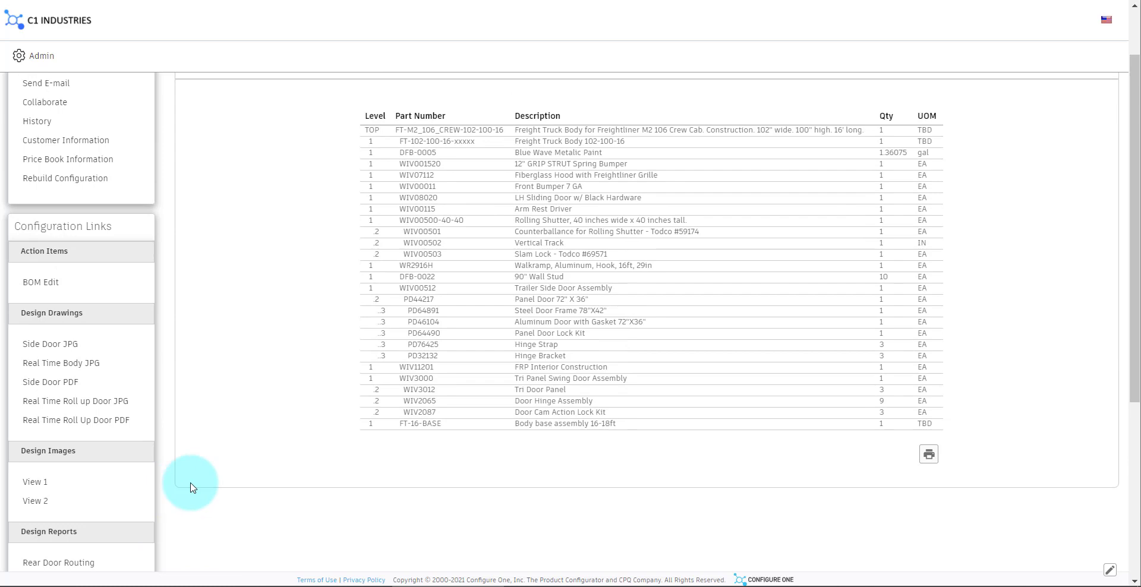
{"action": "scroll", "coordinate": [190, 487], "scroll_direction": "up", "scroll_amount": 2}
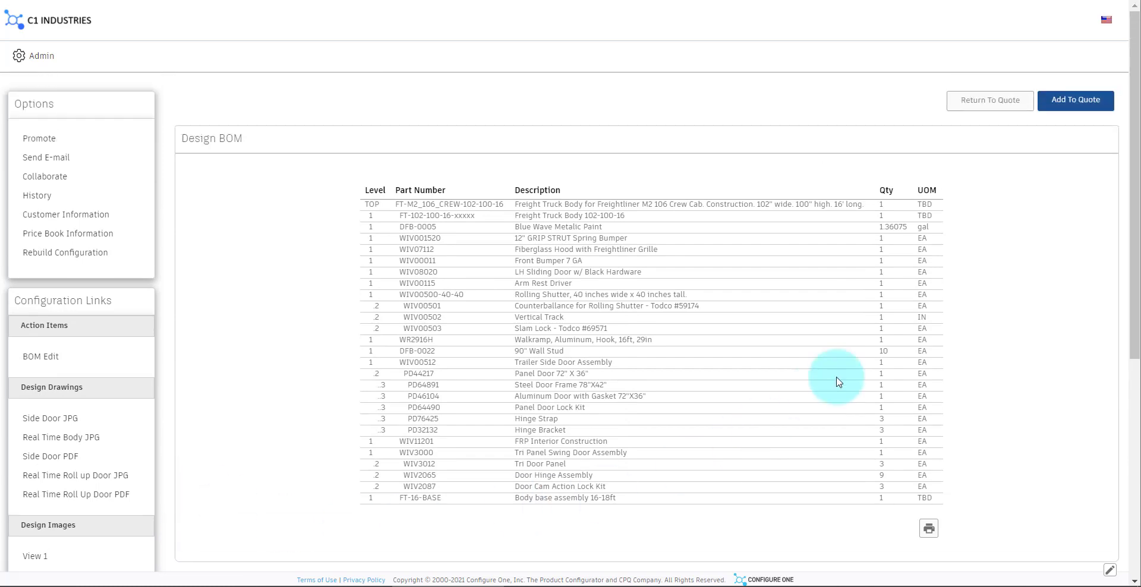
Step: Add the configured truck to the quote with a 5% additional discount on its line
{"action": "left_click", "coordinate": [1052, 102]}
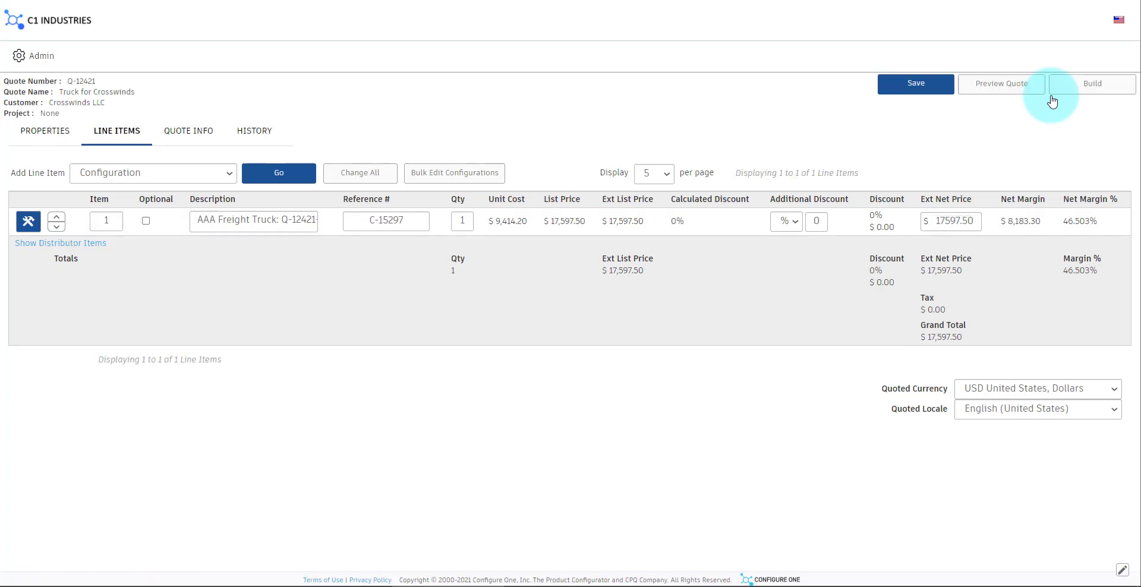
{"action": "double_click", "coordinate": [816, 221]}
{"action": "type", "text": "5"}
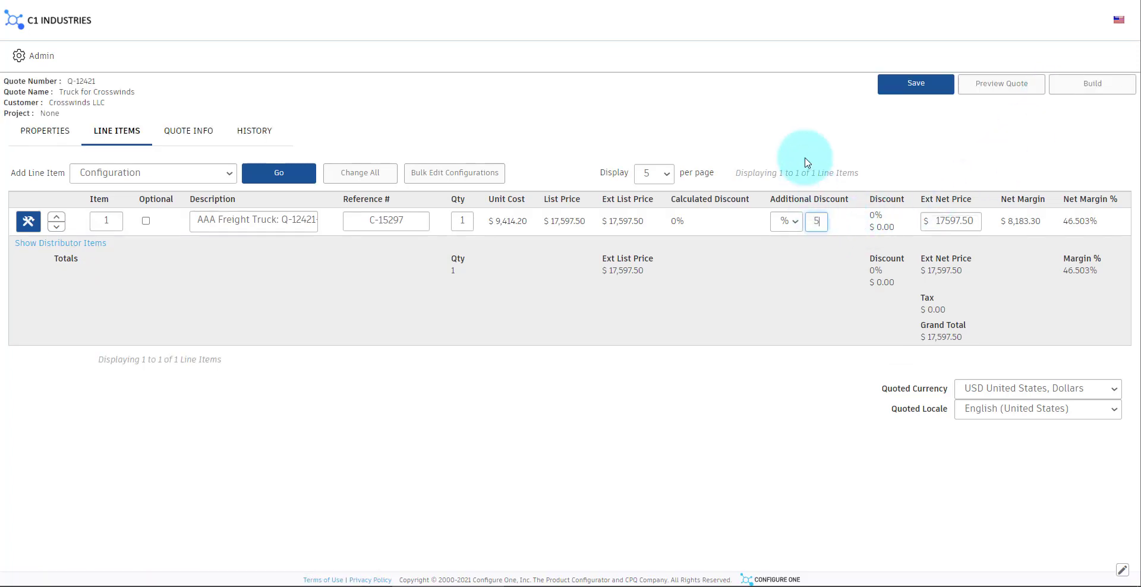
{"action": "left_click", "coordinate": [806, 159]}
Step: Set anticipated close date 30 Apr 2021 and Most Likely (75%) probability, then build the quote
{"action": "left_click", "coordinate": [205, 139]}
{"action": "scroll", "coordinate": [258, 318], "scroll_direction": "down", "scroll_amount": 6}
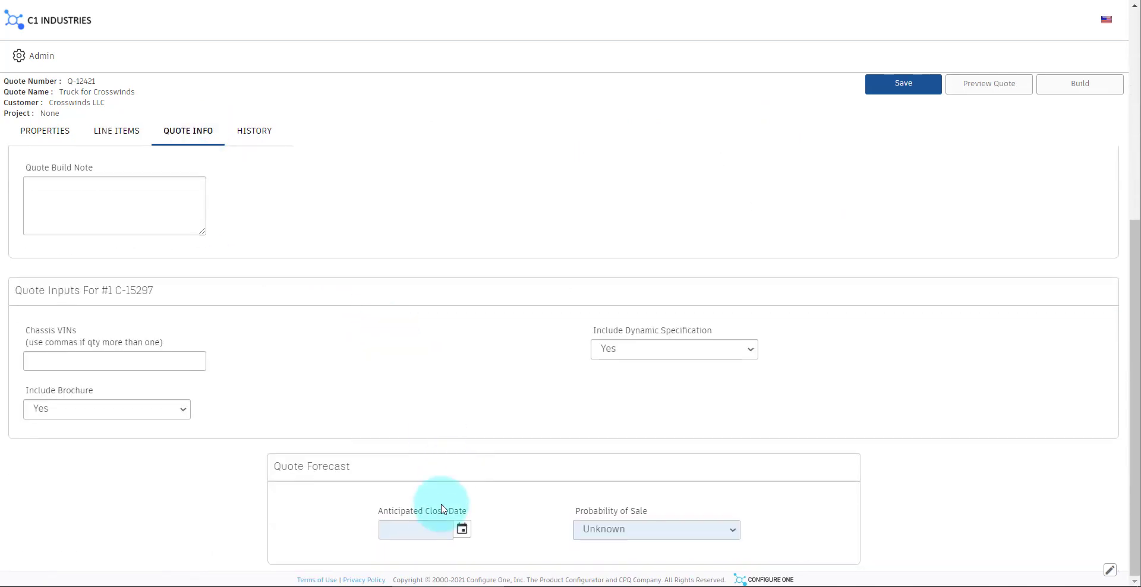
{"action": "left_click", "coordinate": [415, 529]}
{"action": "left_click", "coordinate": [522, 501]}
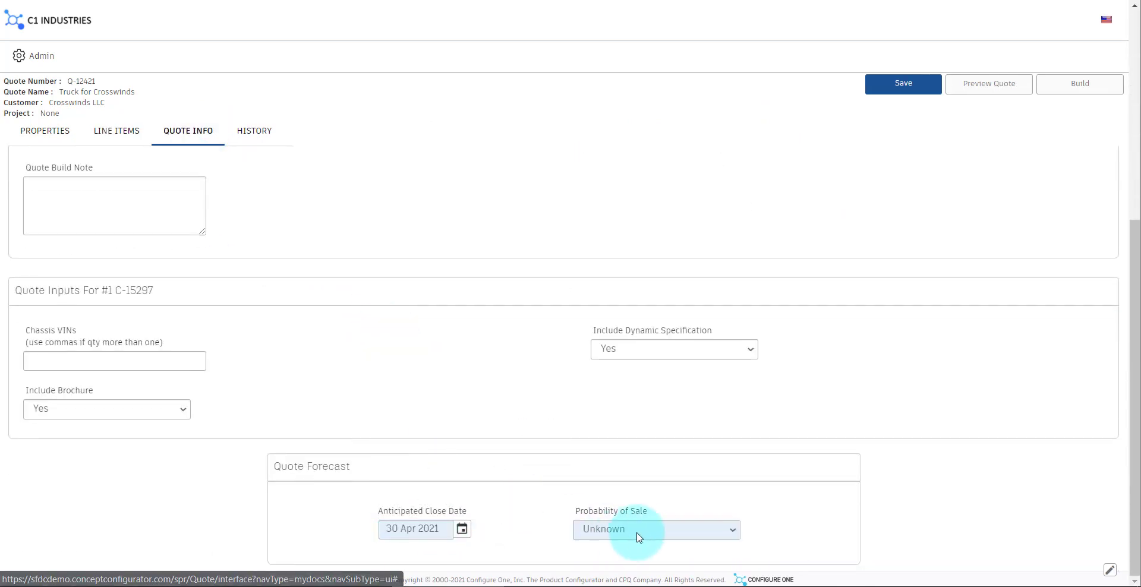
{"action": "left_click", "coordinate": [643, 535]}
{"action": "left_click", "coordinate": [650, 465]}
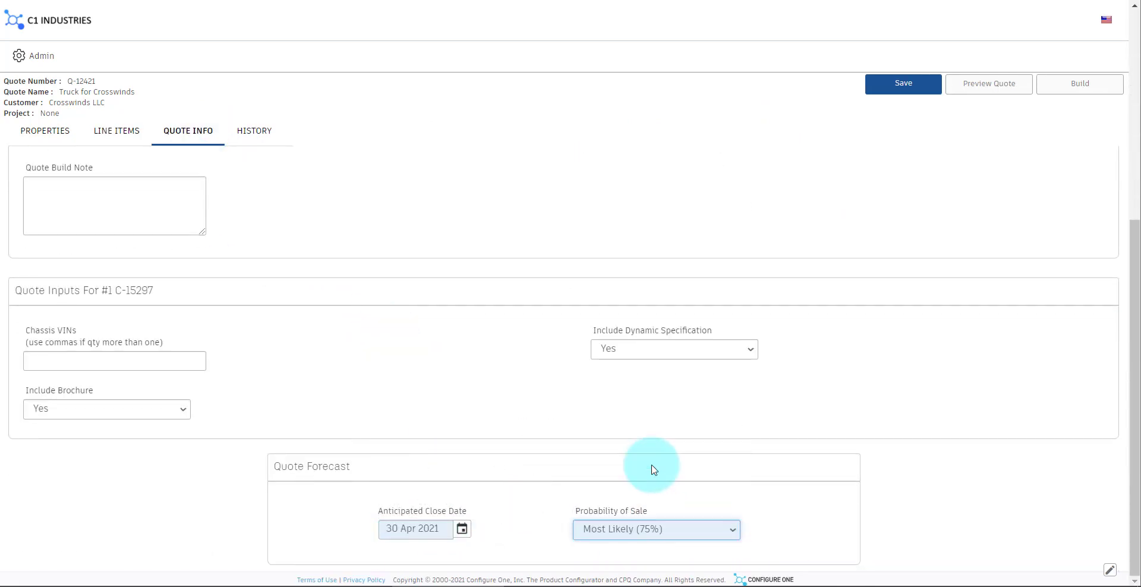
{"action": "left_click", "coordinate": [1092, 92]}
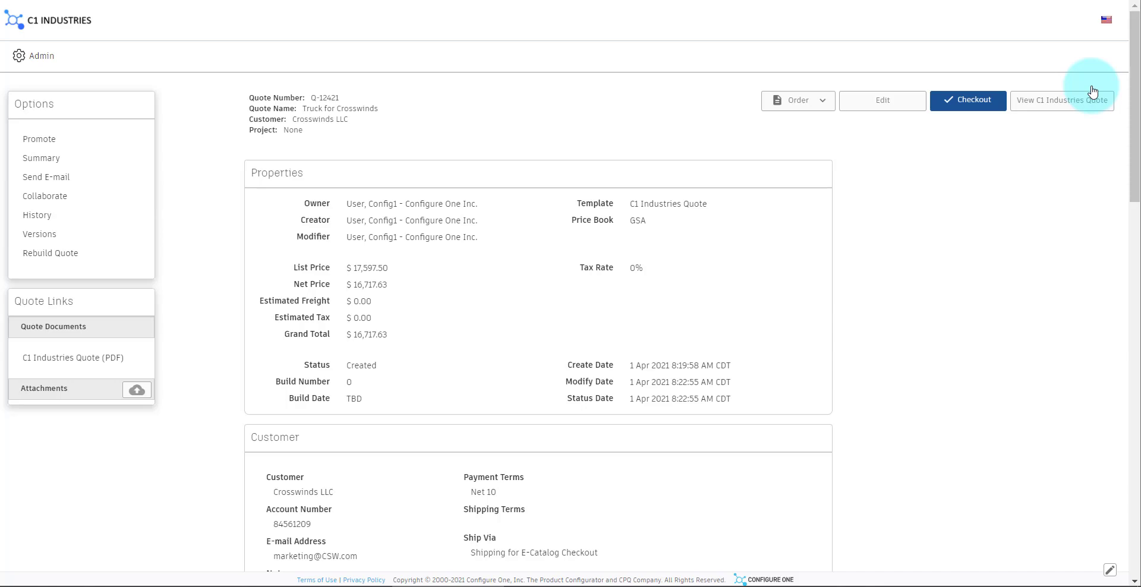
Step: Open the C1 Industries quote PDF, review page 2 and the truck body specifications page, then return
{"action": "left_click", "coordinate": [1092, 90]}
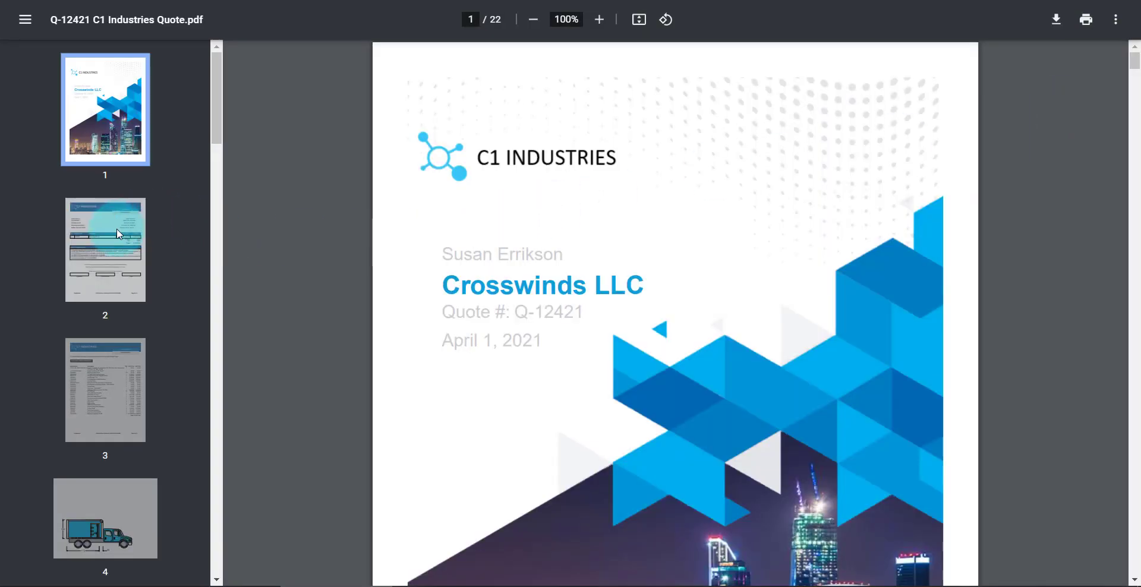
{"action": "left_click", "coordinate": [118, 233]}
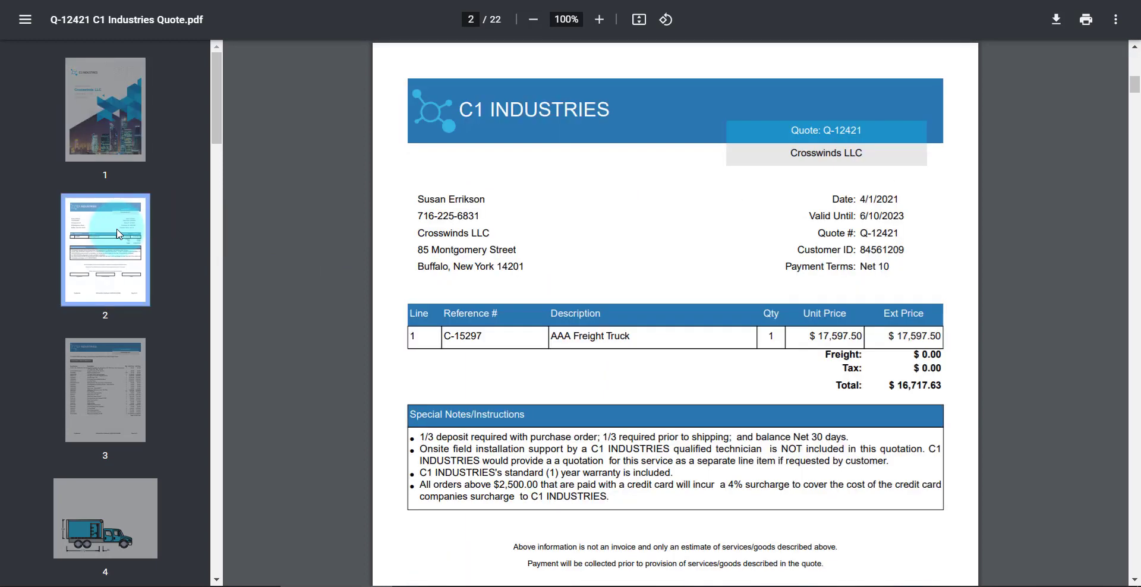
{"action": "left_click", "coordinate": [108, 377]}
{"action": "scroll", "coordinate": [109, 376], "scroll_direction": "down", "scroll_amount": 2}
{"action": "left_click", "coordinate": [107, 443]}
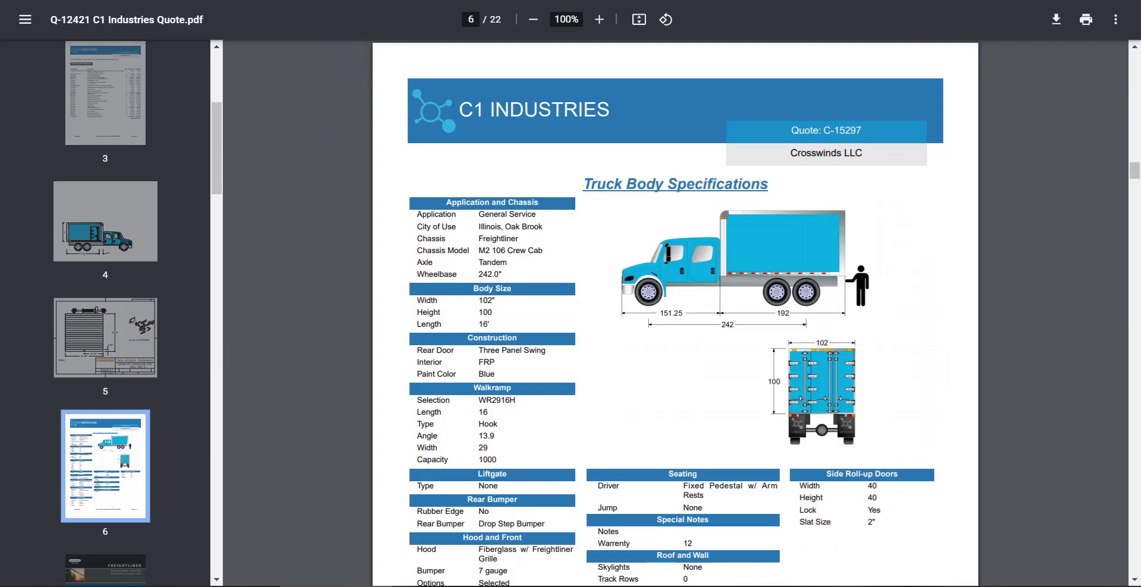
{"action": "left_click", "coordinate": [255, 0]}
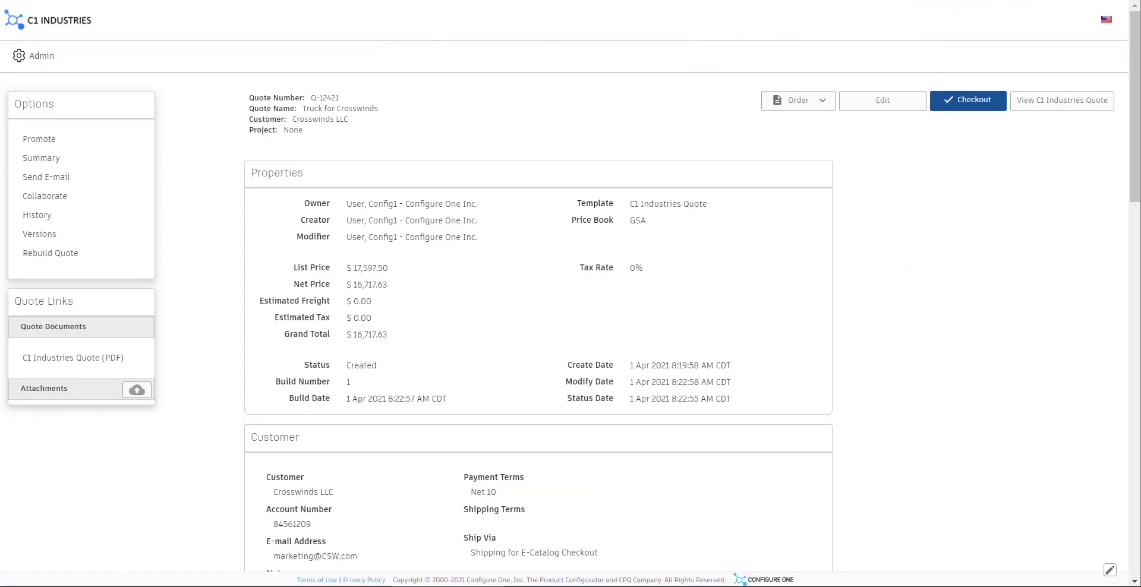
Step: In the Salesforce opportunity, check the truck body product, quote PDF and a preview of quote 00000040
{"action": "key", "text": "ctrl+Tab"}
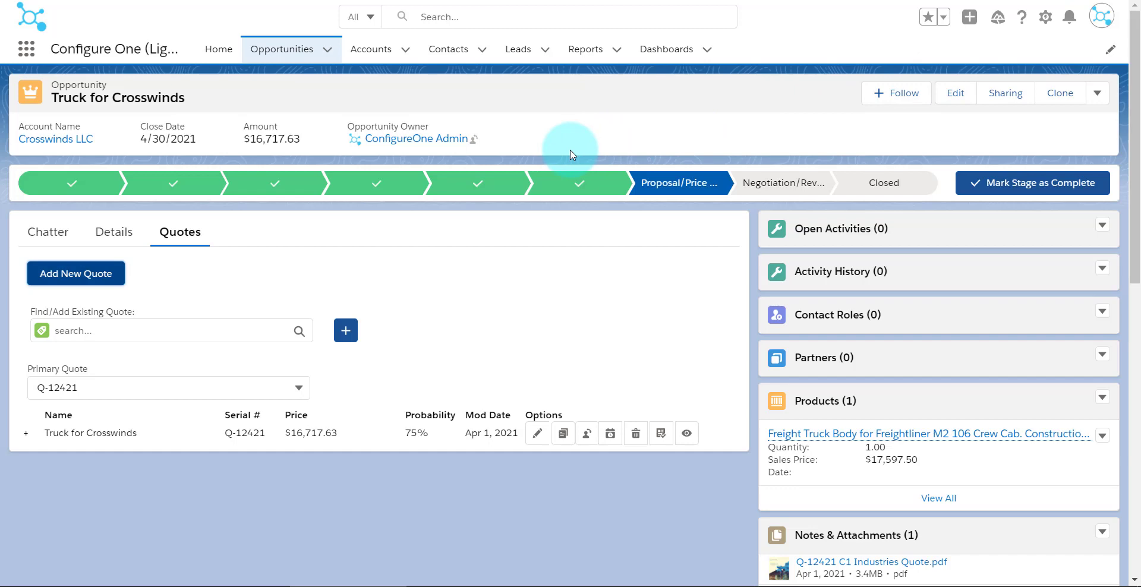
{"action": "scroll", "coordinate": [570, 155], "scroll_direction": "down", "scroll_amount": 3}
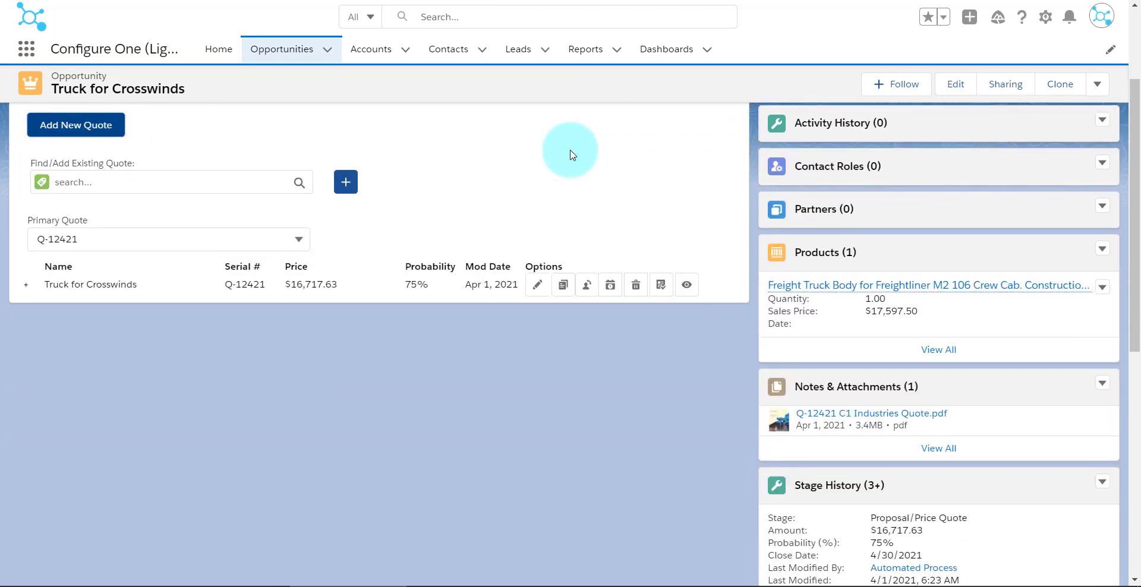
{"action": "mouse_move", "coordinate": [808, 292]}
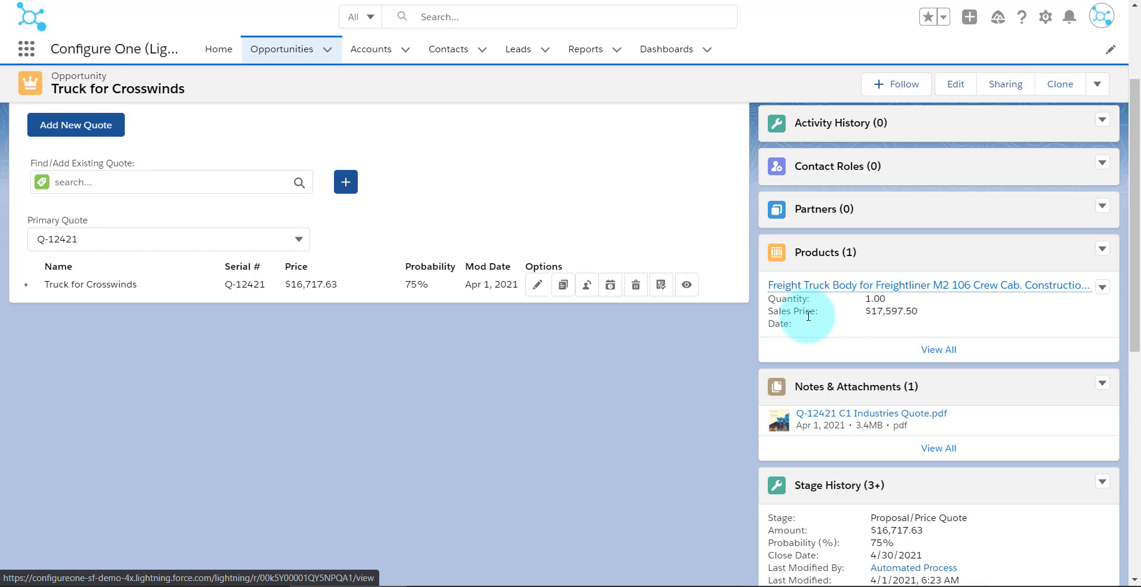
{"action": "scroll", "coordinate": [808, 316], "scroll_direction": "down", "scroll_amount": 5}
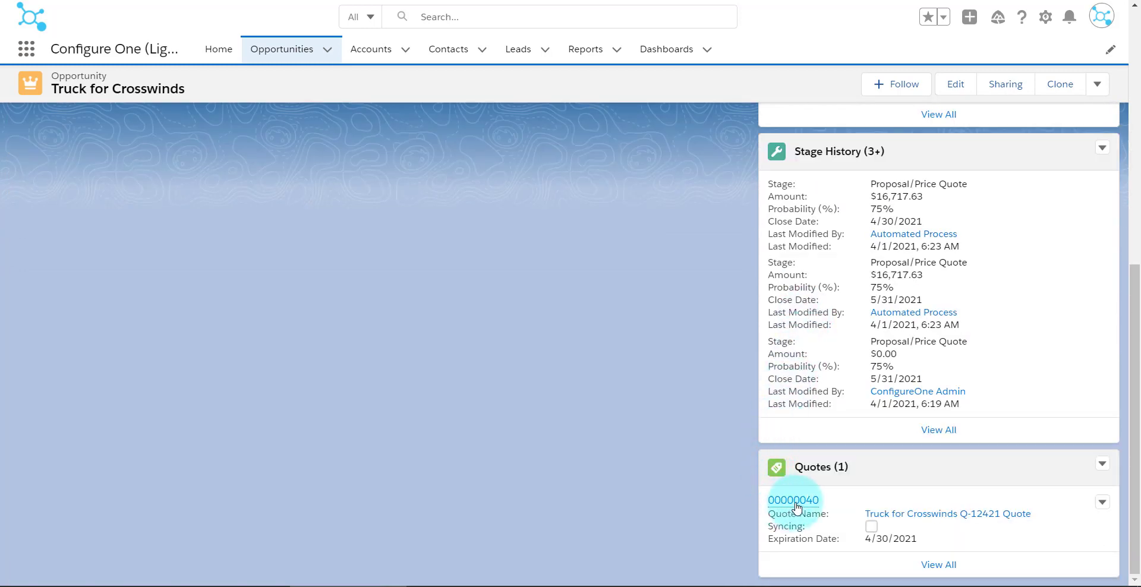
{"action": "mouse_move", "coordinate": [796, 506]}
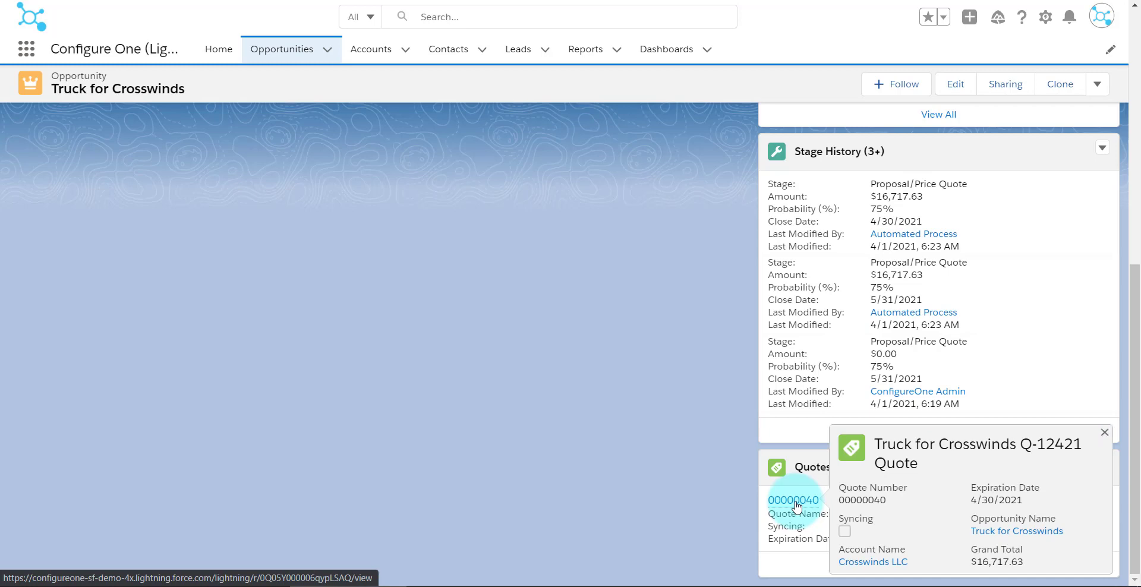
{"action": "left_click", "coordinate": [794, 501]}
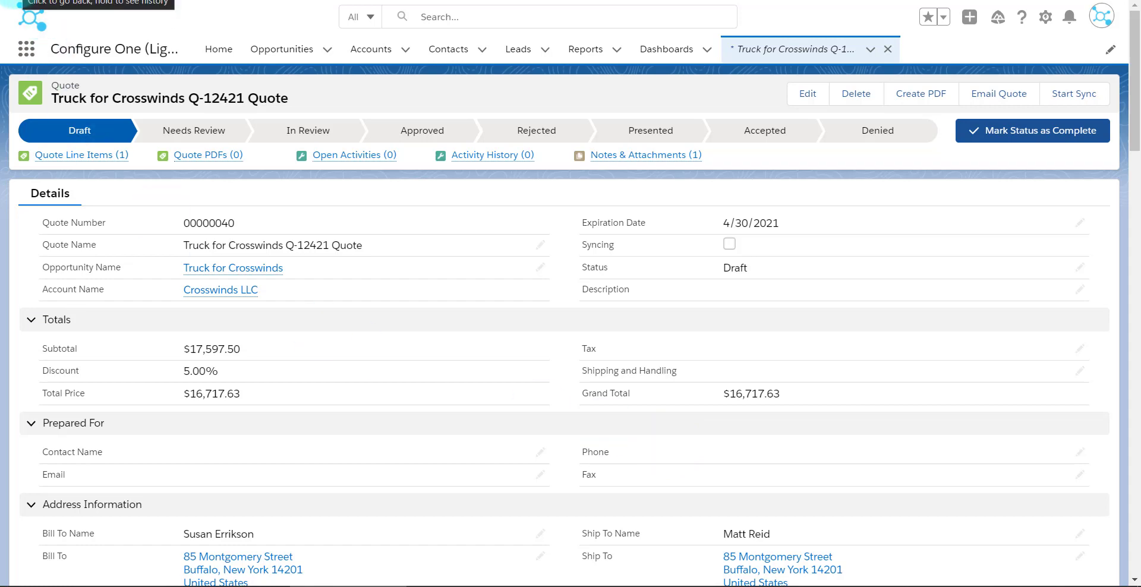
{"action": "key", "text": "alt+Left"}
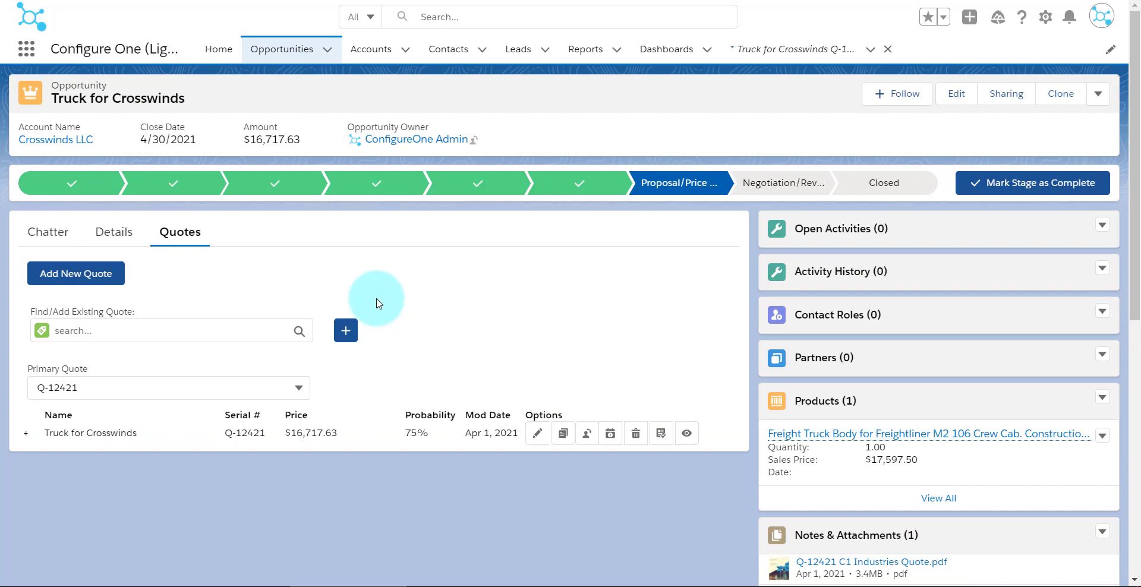
{"action": "left_click", "coordinate": [25, 435]}
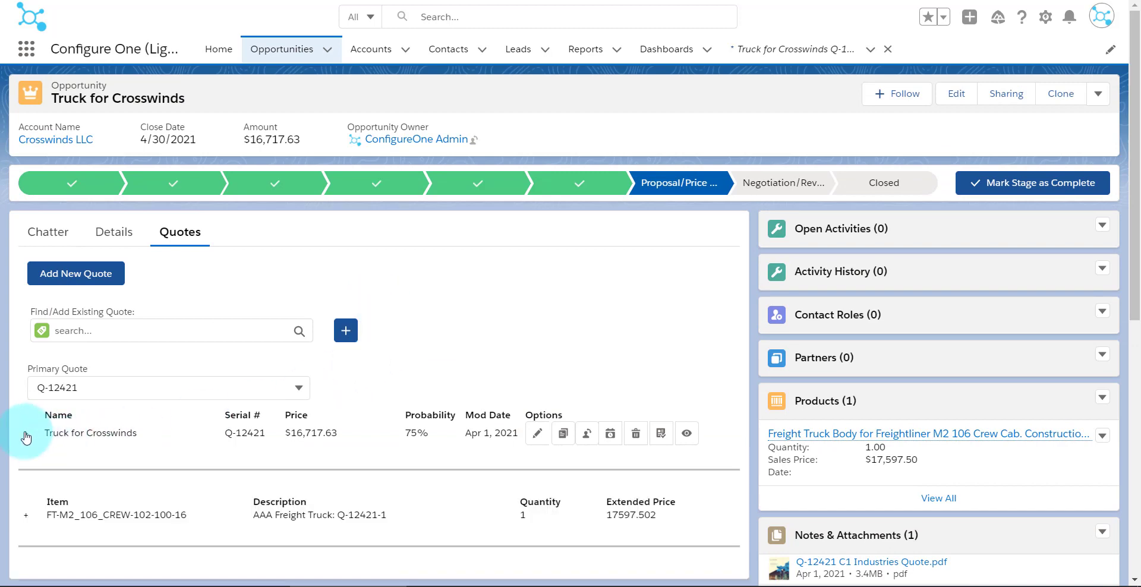
{"action": "scroll", "coordinate": [25, 437], "scroll_direction": "down", "scroll_amount": 1}
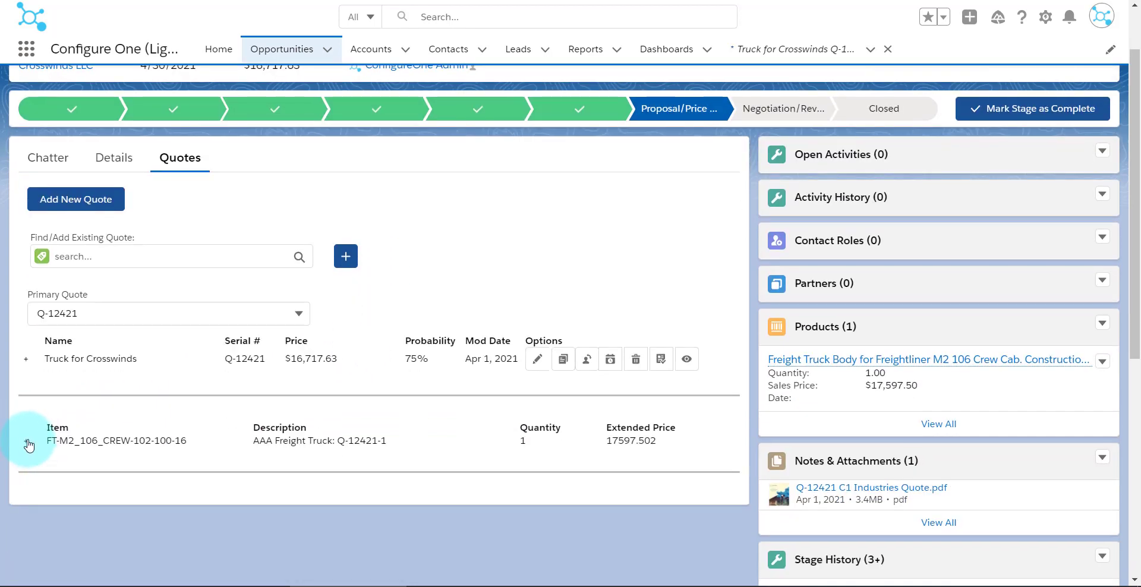
{"action": "left_click", "coordinate": [26, 443]}
{"action": "scroll", "coordinate": [107, 431], "scroll_direction": "down", "scroll_amount": 2}
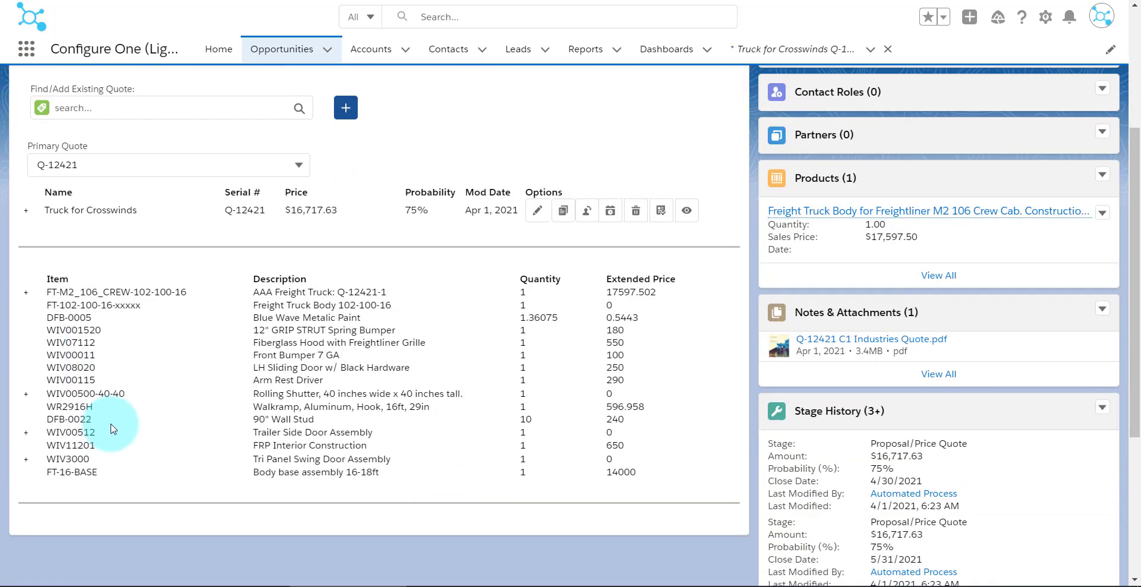
{"action": "left_click", "coordinate": [26, 212]}
{"action": "scroll", "coordinate": [273, 285], "scroll_direction": "up", "scroll_amount": 3}
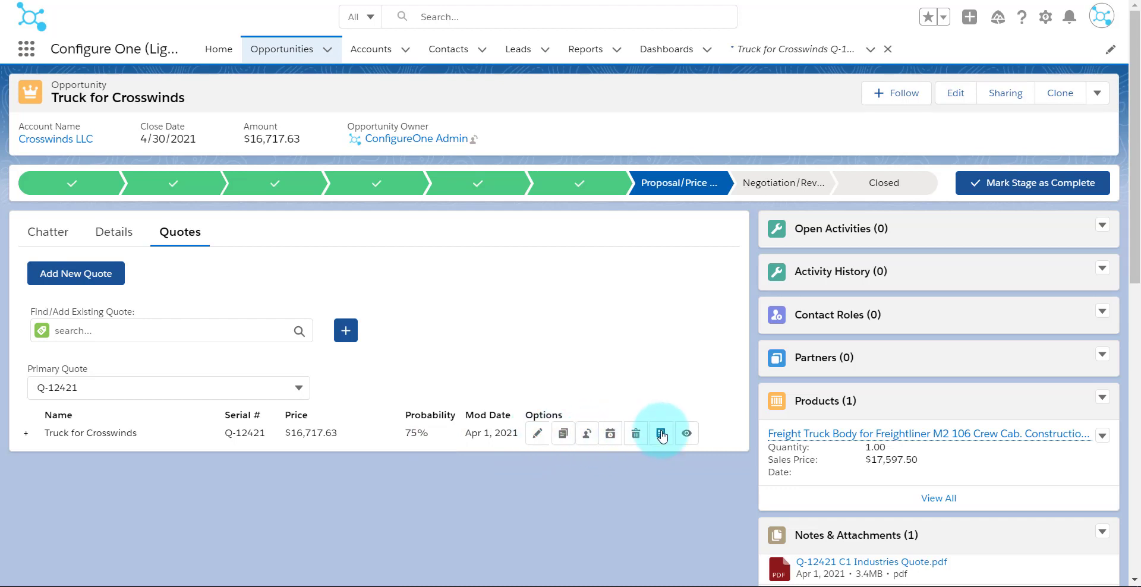
Step: Copy the quote with configuration copies enabled, assign the chosen user as new owner, and submit
{"action": "left_click", "coordinate": [563, 433]}
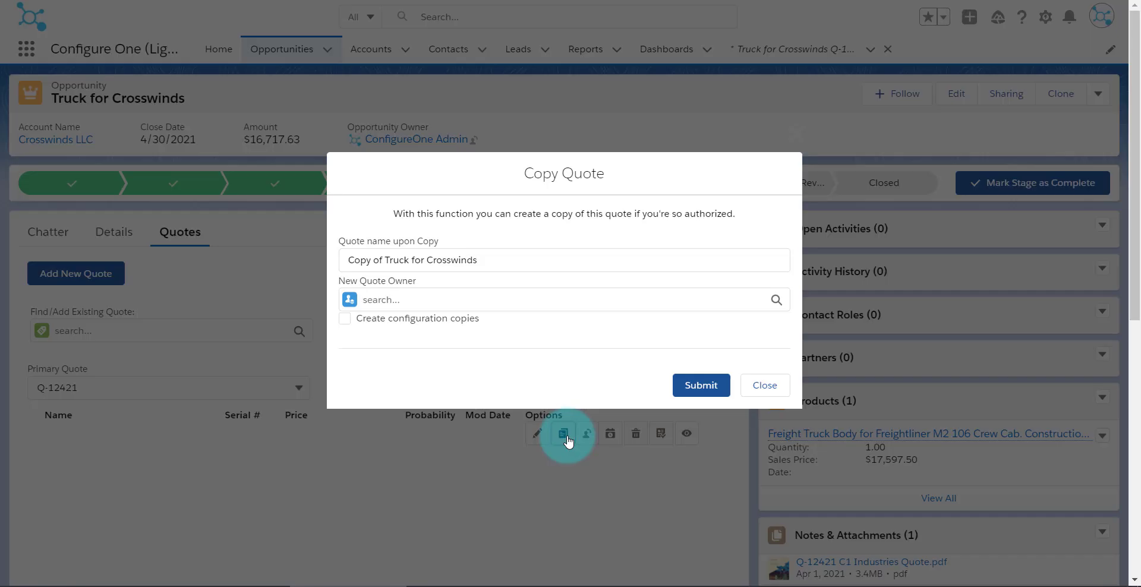
{"action": "left_click", "coordinate": [345, 319]}
{"action": "left_click", "coordinate": [391, 298]}
{"action": "type", "text": "conf"}
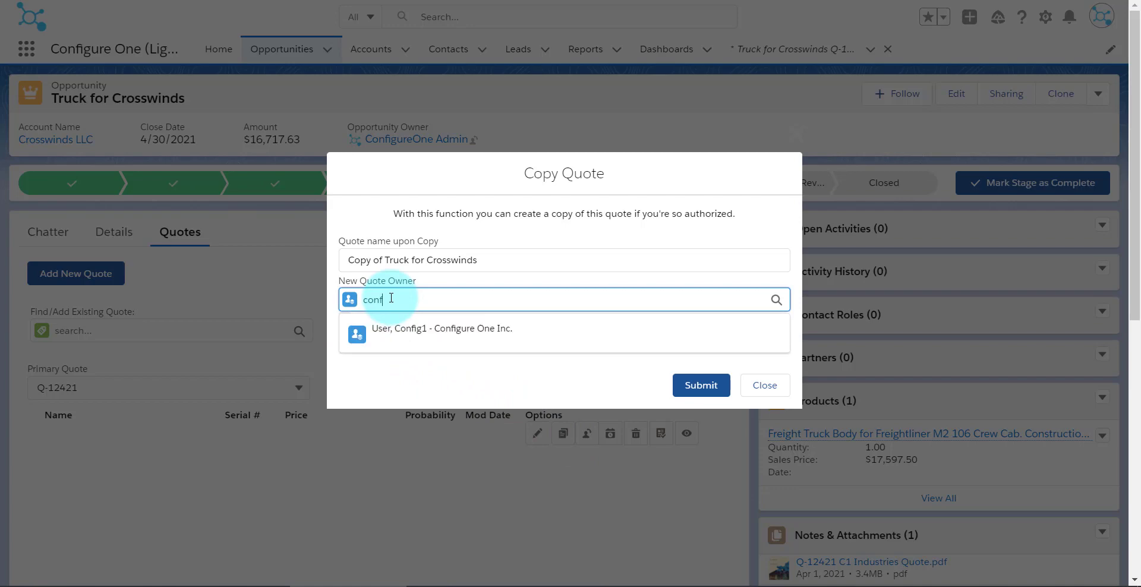
{"action": "left_click", "coordinate": [433, 331]}
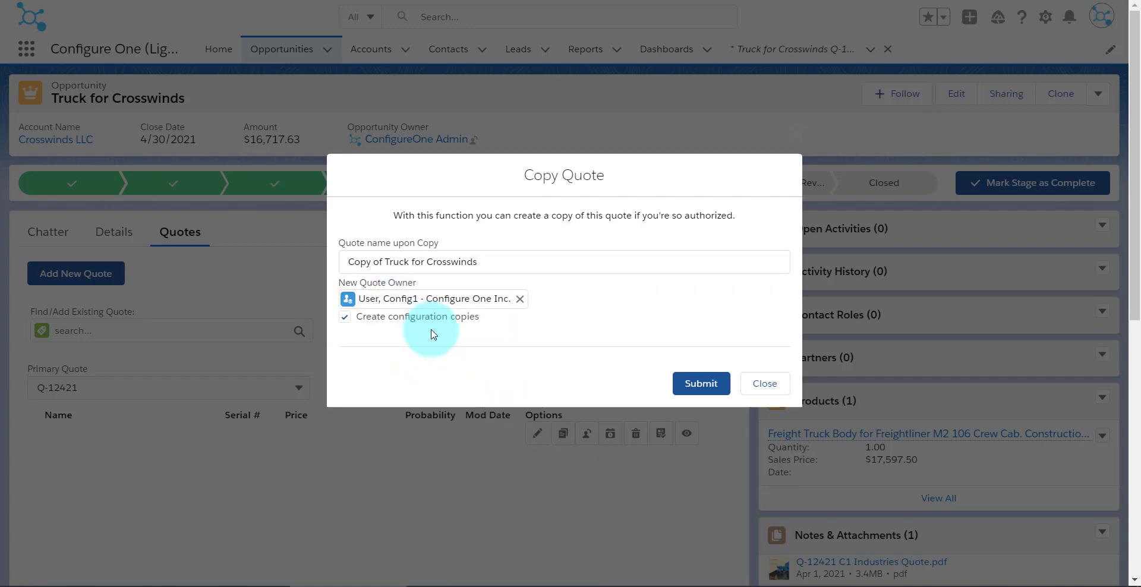
{"action": "left_click", "coordinate": [695, 383]}
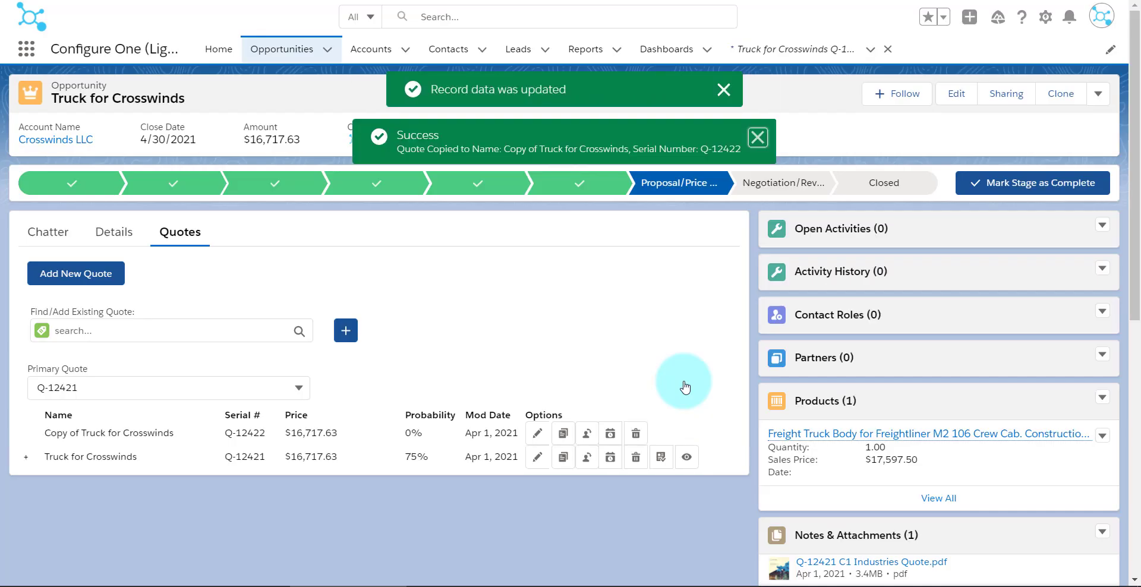
Step: Reopen Q-12422's truck configuration and switch it to International, 236.0" wheelbase, 14' body length
{"action": "left_click", "coordinate": [537, 433]}
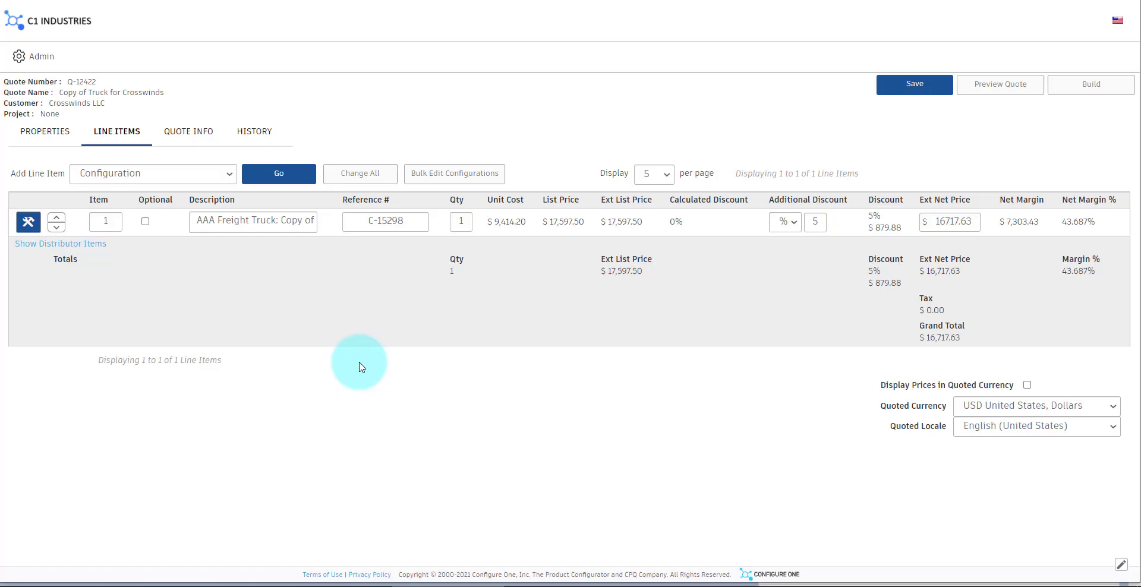
{"action": "left_click", "coordinate": [29, 227]}
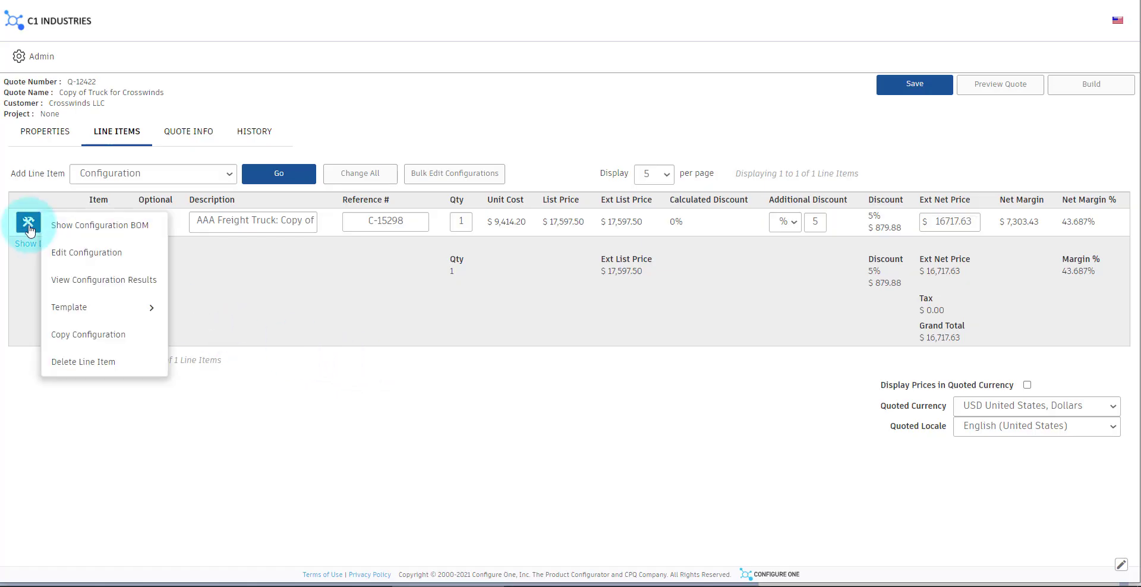
{"action": "left_click", "coordinate": [77, 252]}
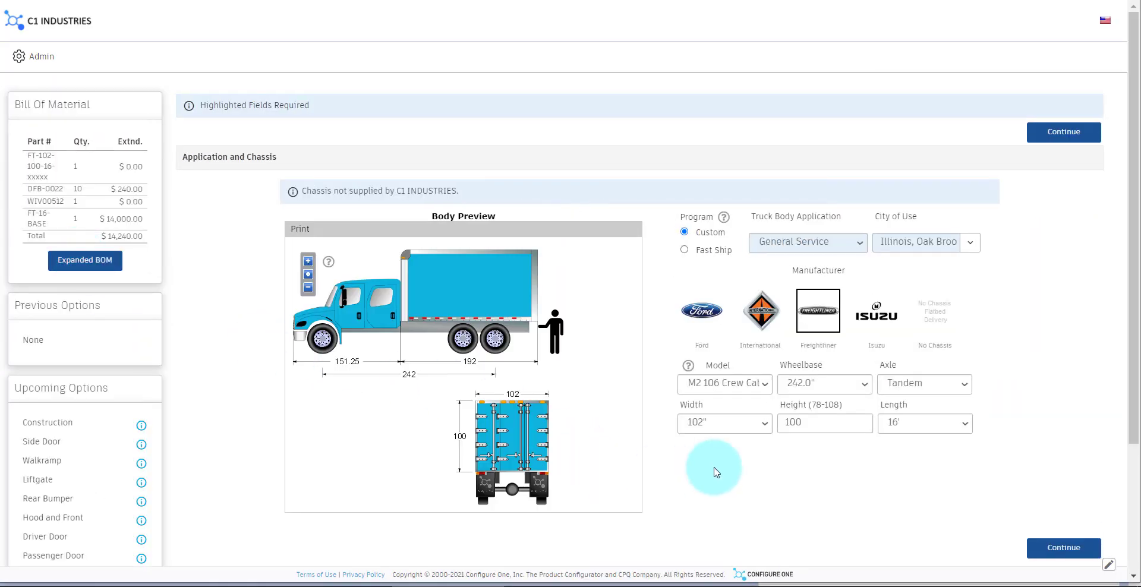
{"action": "left_click", "coordinate": [760, 318]}
{"action": "left_click", "coordinate": [824, 384]}
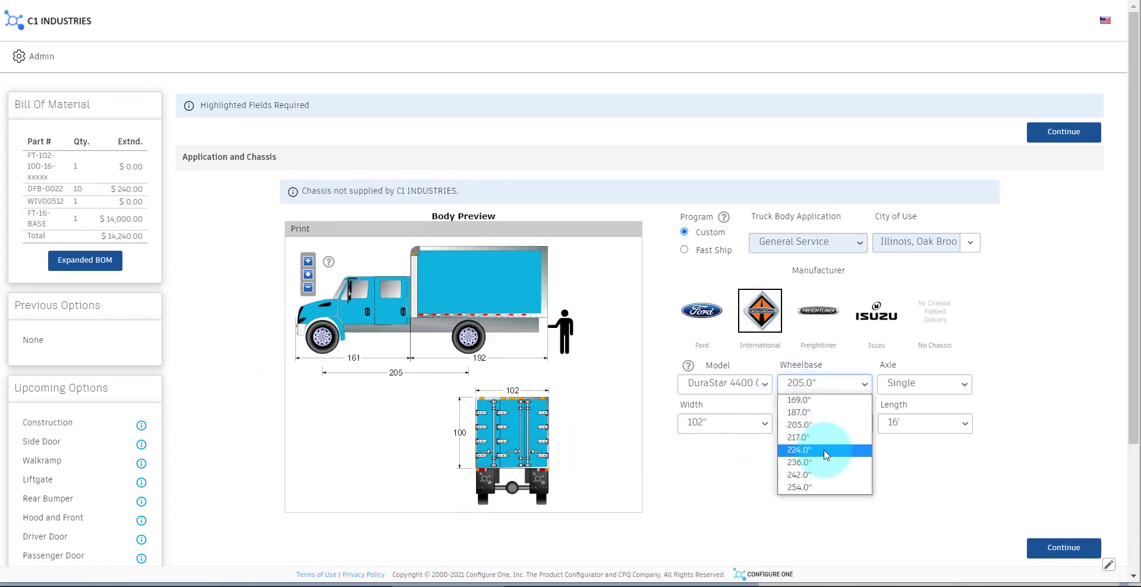
{"action": "left_click", "coordinate": [792, 451]}
{"action": "left_click", "coordinate": [924, 423]}
{"action": "left_click", "coordinate": [903, 463]}
Step: Paint the truck body red, pick an interior option, and finish the configuration
{"action": "left_click", "coordinate": [1064, 132]}
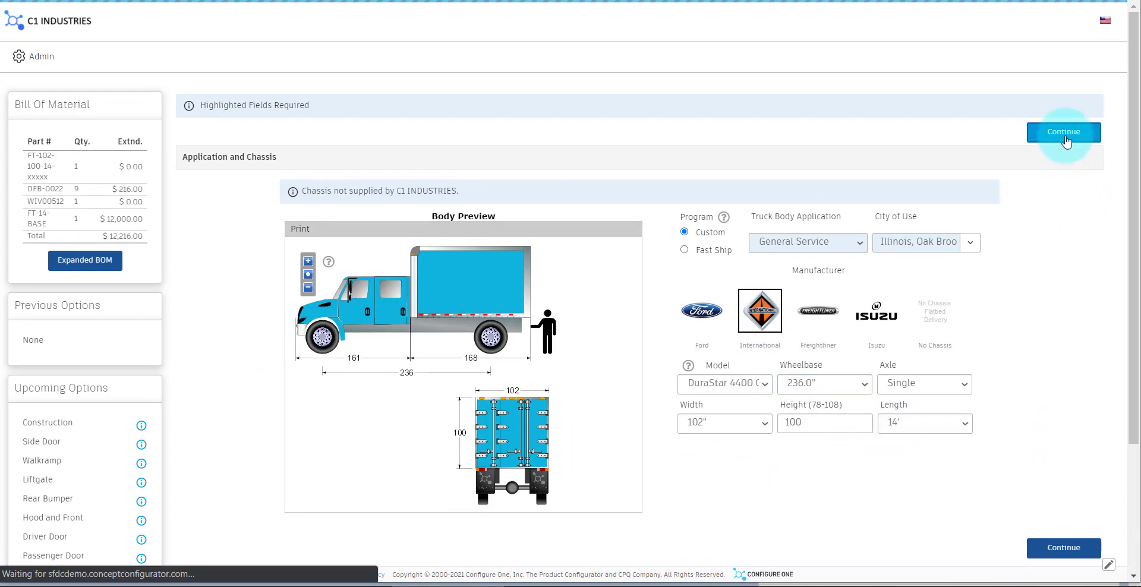
{"action": "left_click", "coordinate": [1005, 204]}
{"action": "scroll", "coordinate": [152, 412], "scroll_direction": "down", "scroll_amount": 5}
{"action": "left_click", "coordinate": [993, 387]}
{"action": "left_click", "coordinate": [1064, 496]}
{"action": "left_click", "coordinate": [1041, 276]}
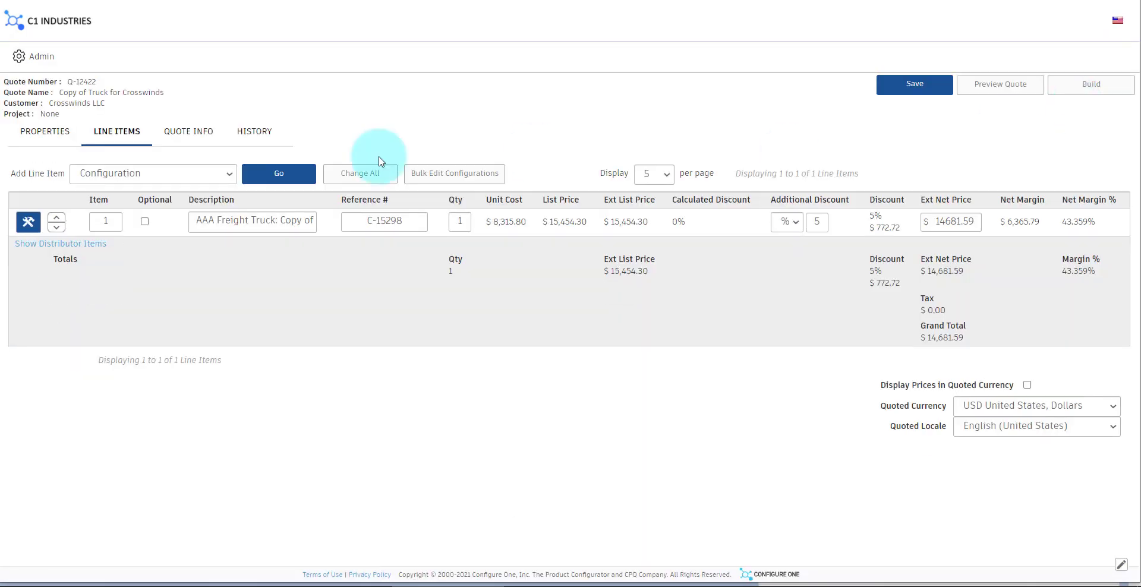
Step: Set the copied quote's anticipated close date to 30 June 2021
{"action": "left_click", "coordinate": [191, 128]}
{"action": "scroll", "coordinate": [537, 316], "scroll_direction": "down", "scroll_amount": 5}
{"action": "left_click", "coordinate": [461, 523]}
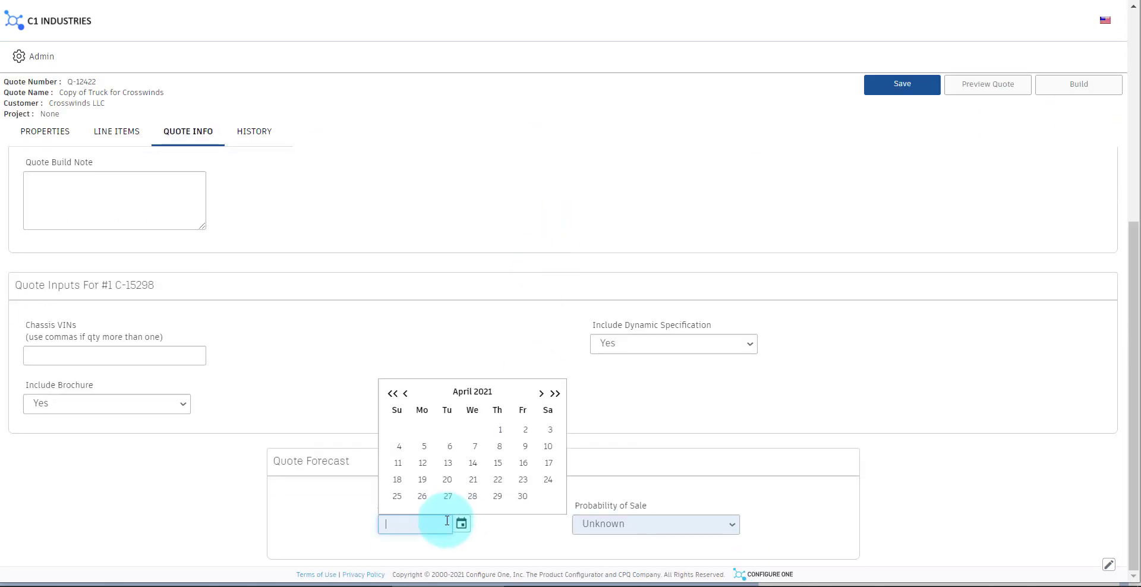
{"action": "left_click", "coordinate": [540, 394]}
{"action": "left_click", "coordinate": [540, 394]}
{"action": "left_click", "coordinate": [474, 498]}
Step: Choose a probability of sale and build the quote's PDF documents
{"action": "left_click", "coordinate": [656, 524]}
{"action": "left_click", "coordinate": [625, 467]}
{"action": "left_click", "coordinate": [1080, 87]}
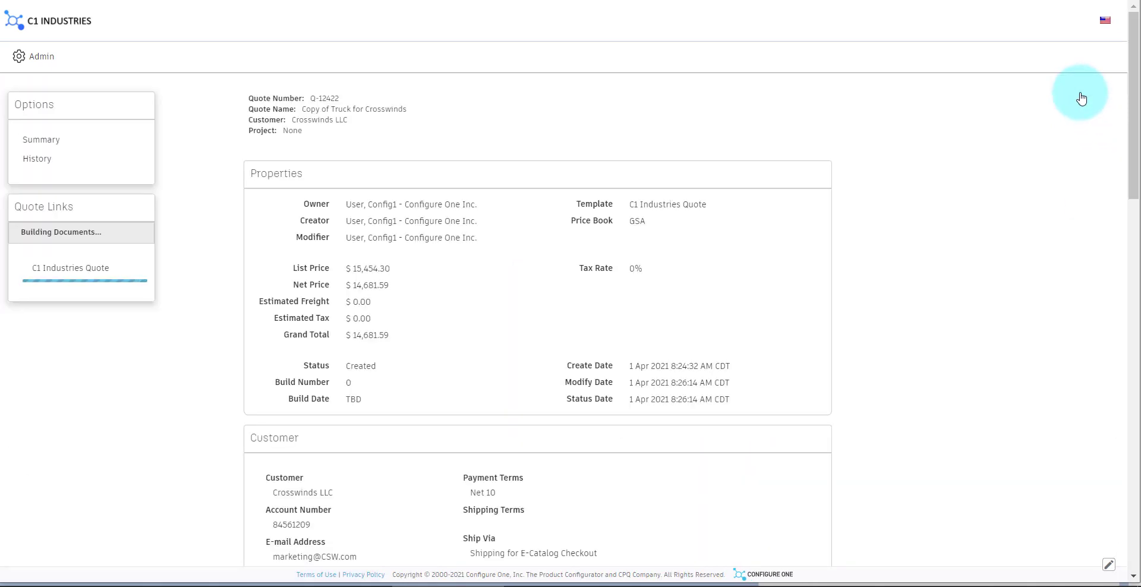
{"action": "left_click", "coordinate": [1080, 100]}
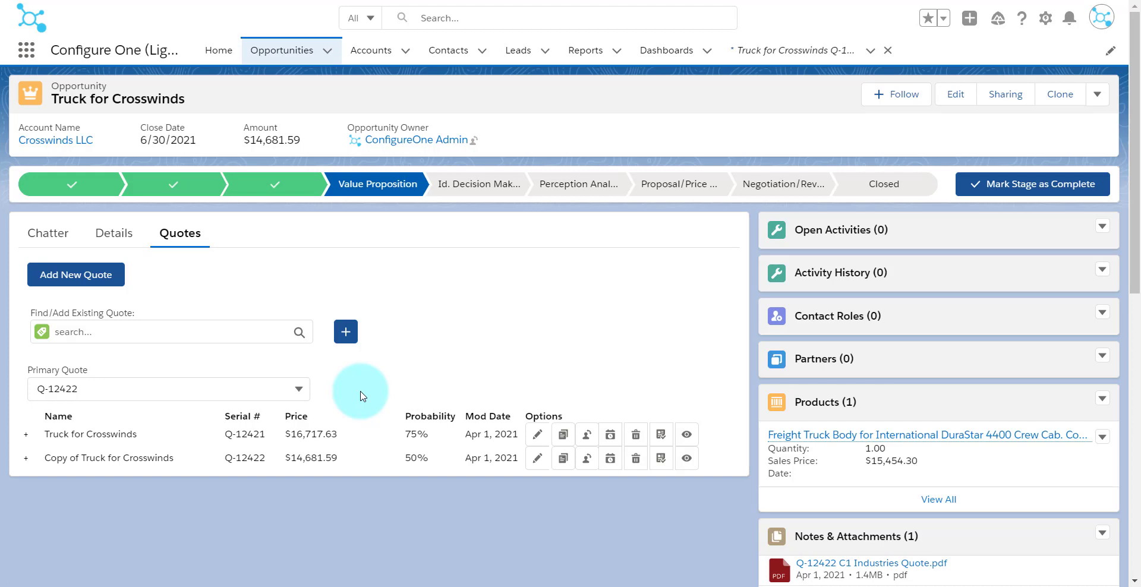
Step: Choose Q-12421 in the opportunity's Primary Quote dropdown
{"action": "left_click", "coordinate": [299, 390]}
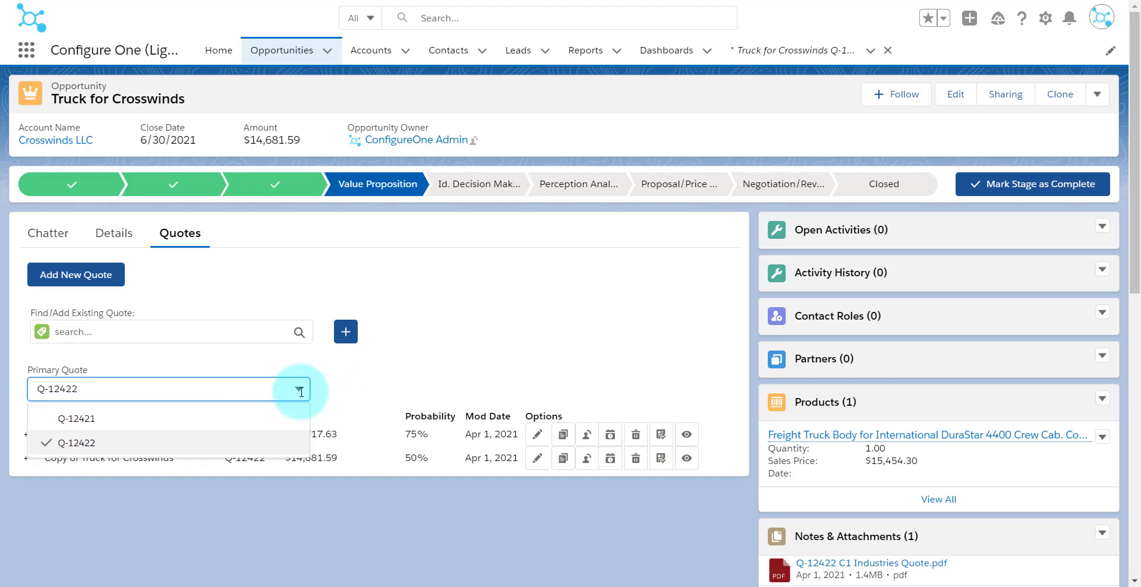
{"action": "left_click", "coordinate": [276, 417]}
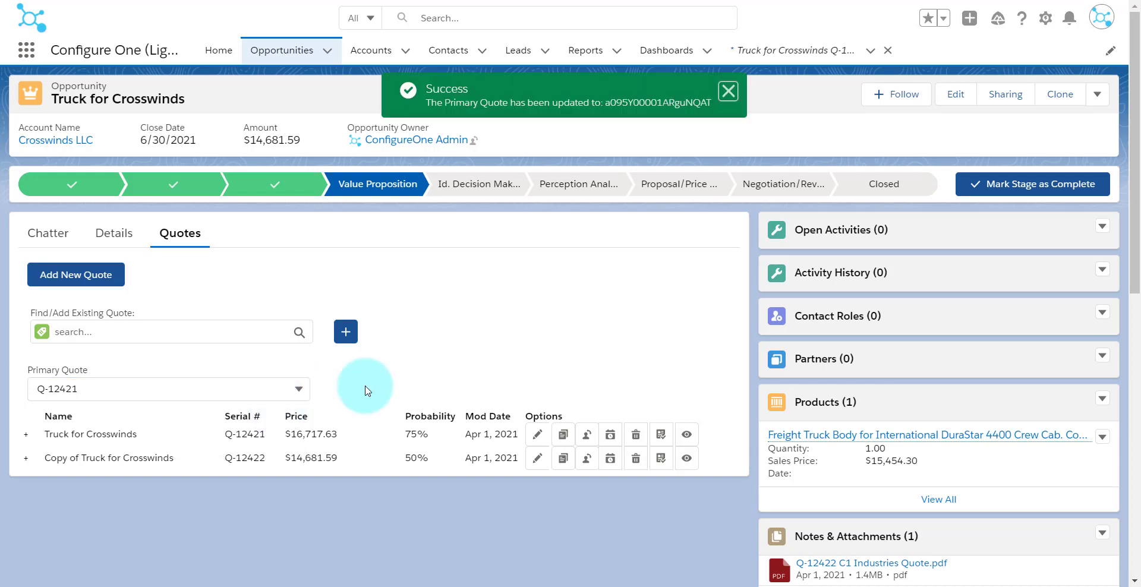